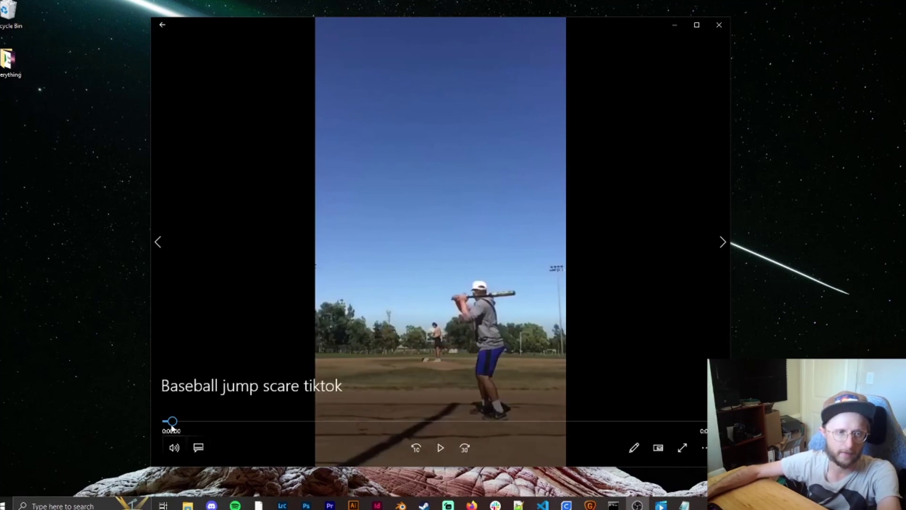
# - Scrub the Baseball jump scare tiktok video forward a few seconds
pyautogui.moveTo(172, 425); pyautogui.dragTo(282, 427)
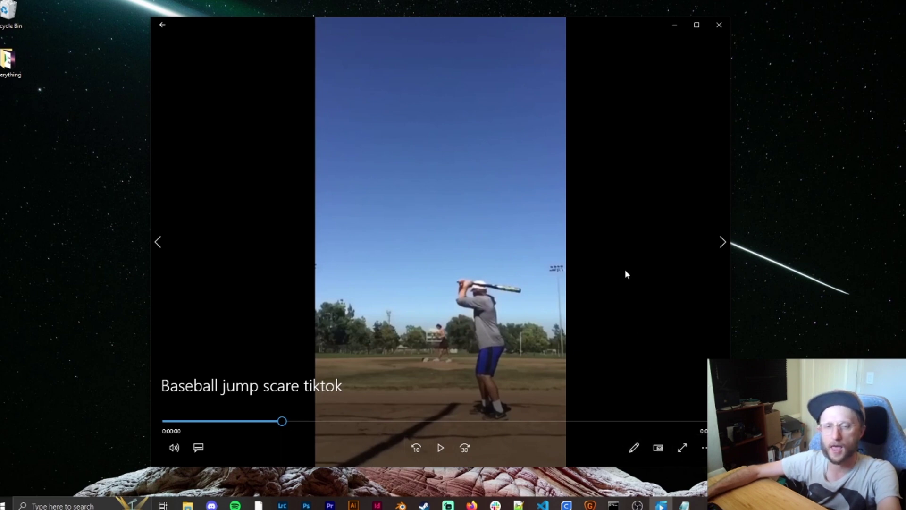
# - Capture the baseball close-up frame at about 00:04.53 as a still and open its save dialog
pyautogui.click(636, 454)
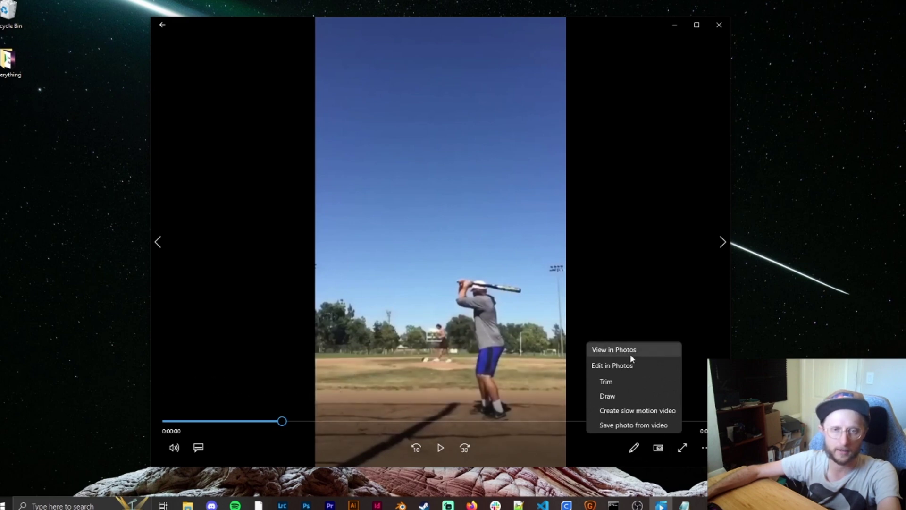
pyautogui.click(628, 426)
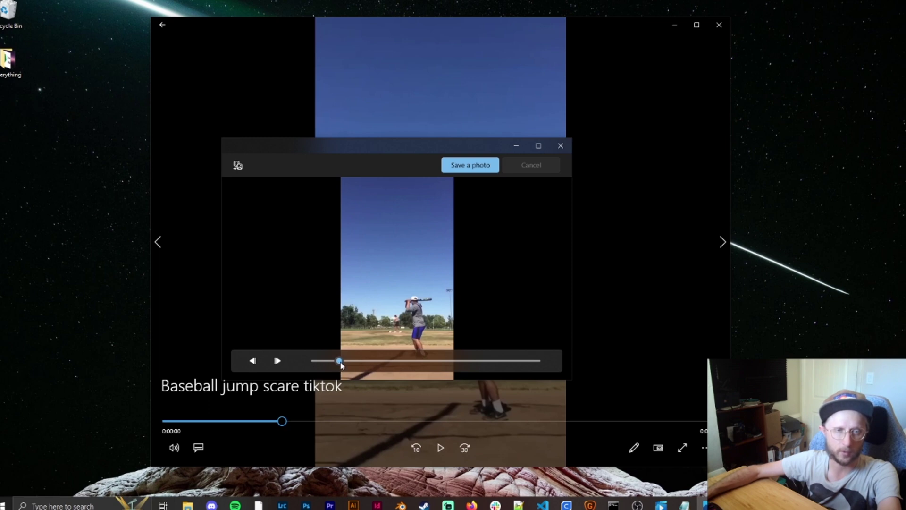
pyautogui.moveTo(339, 361); pyautogui.dragTo(462, 364)
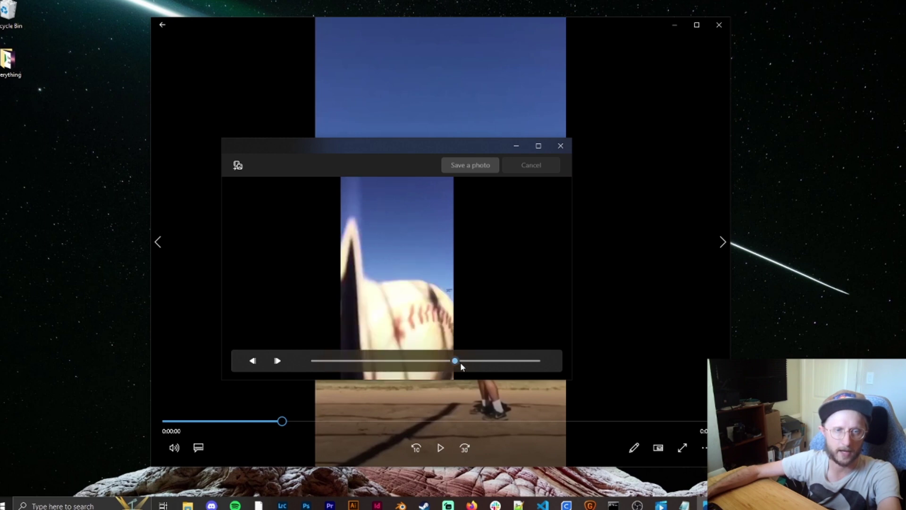
pyautogui.click(482, 166)
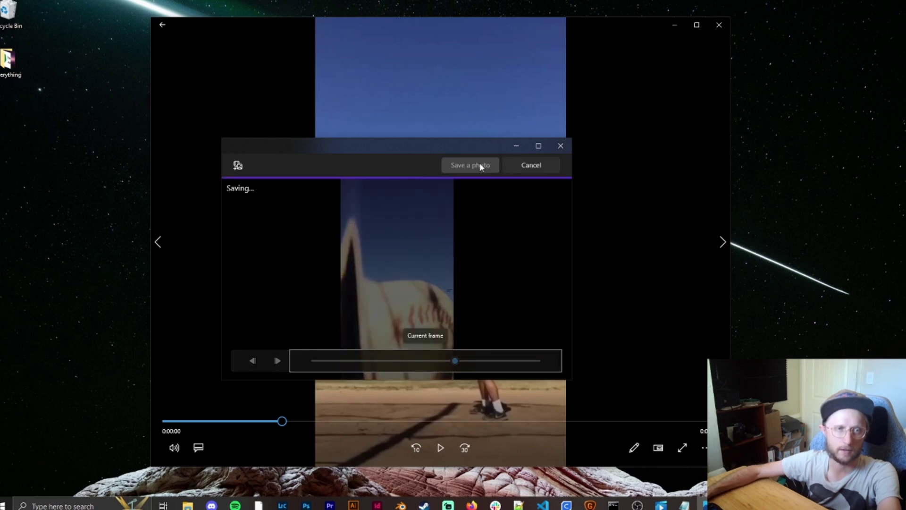
# - Save the still as baseballjump in Downloads and return to the Deforum Colab notebook
pyautogui.scroll(3, 344, 223)
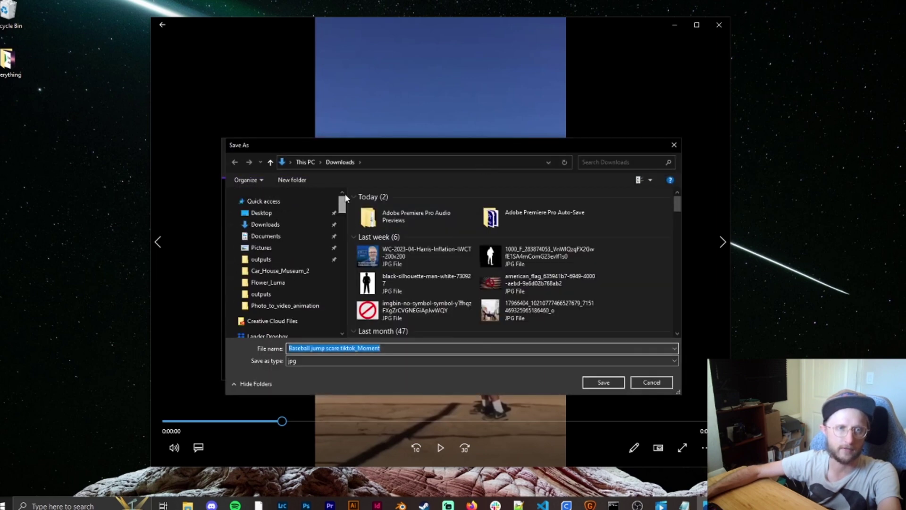
pyautogui.click(391, 349)
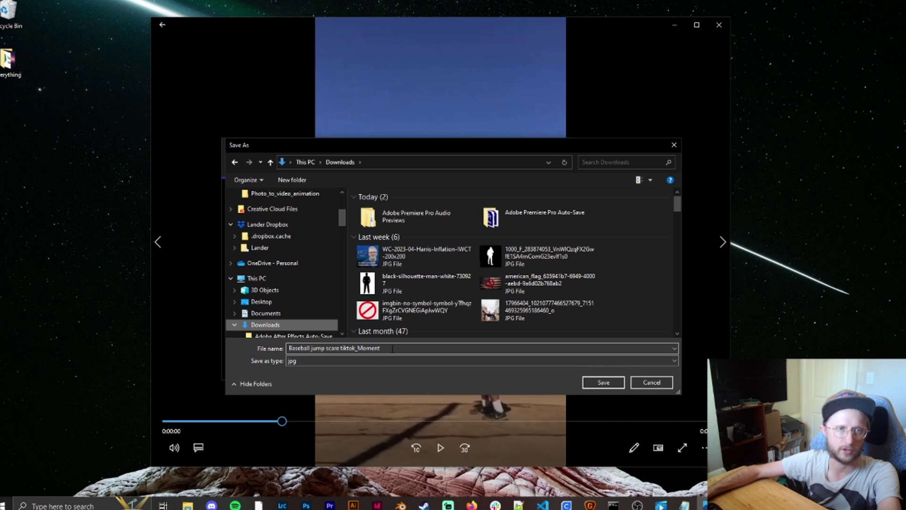
pyautogui.hotkey('ctrl', 'a')
pyautogui.write('vaseb')
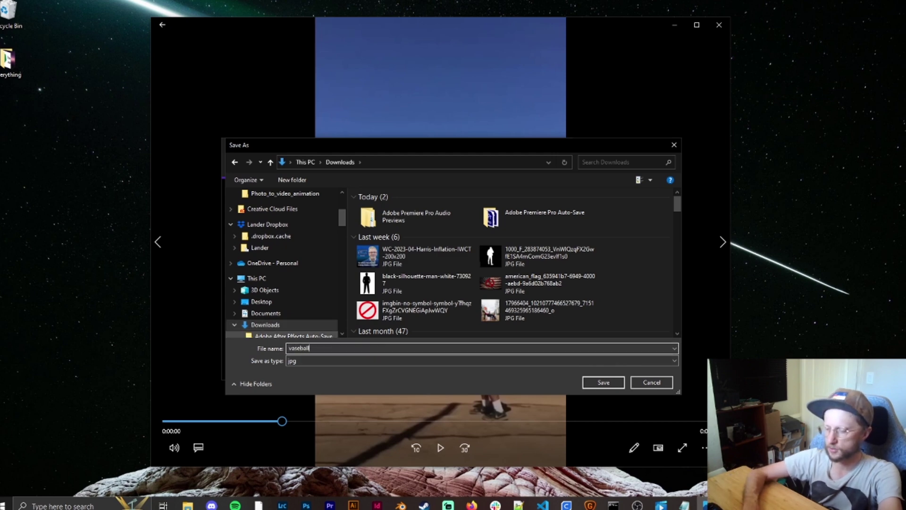
pyautogui.write('alljump')
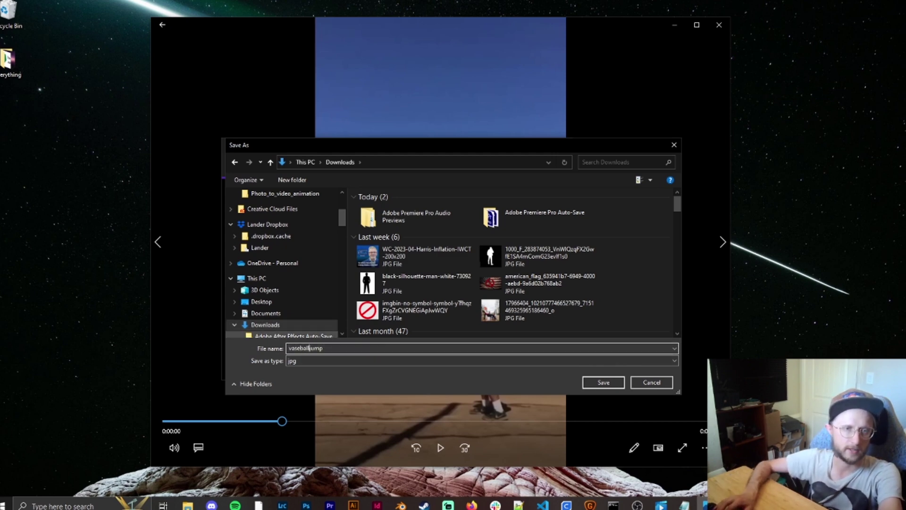
pyautogui.press('BackSpace')
pyautogui.write('b')
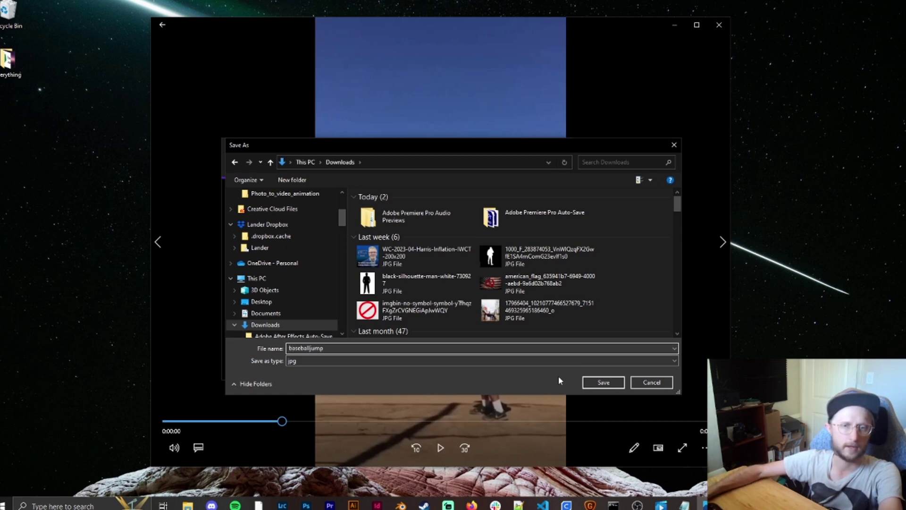
pyautogui.click(603, 382)
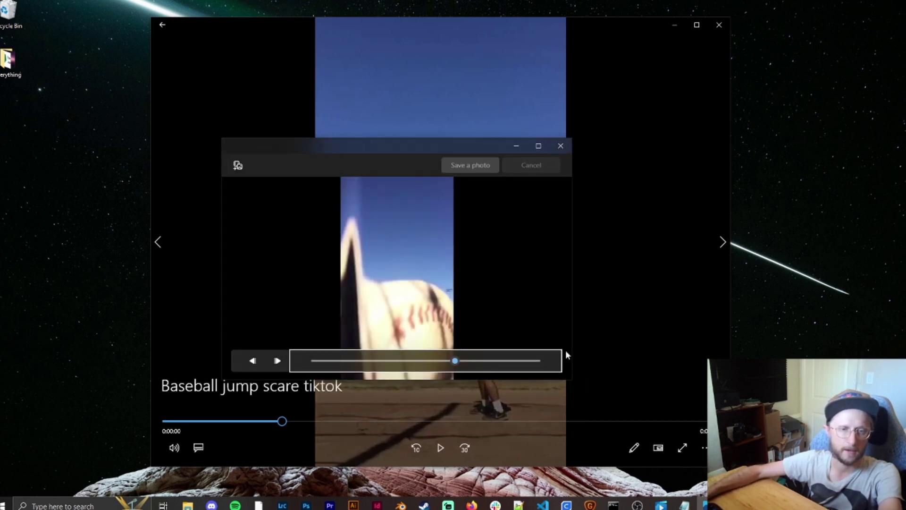
pyautogui.moveTo(471, 504)
pyautogui.click(477, 472)
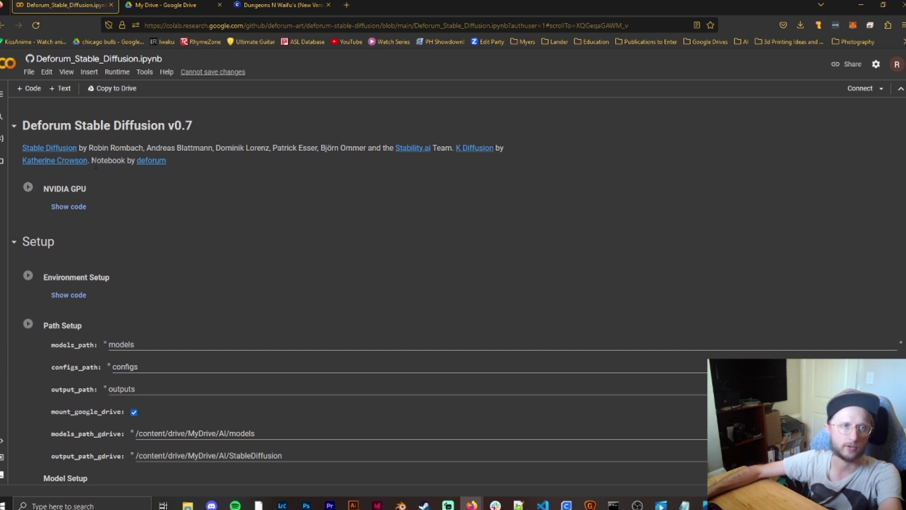
# - Upload baseballjump.jpg from Downloads into My Drive, then return to the Deforum notebook
pyautogui.click(166, 9)
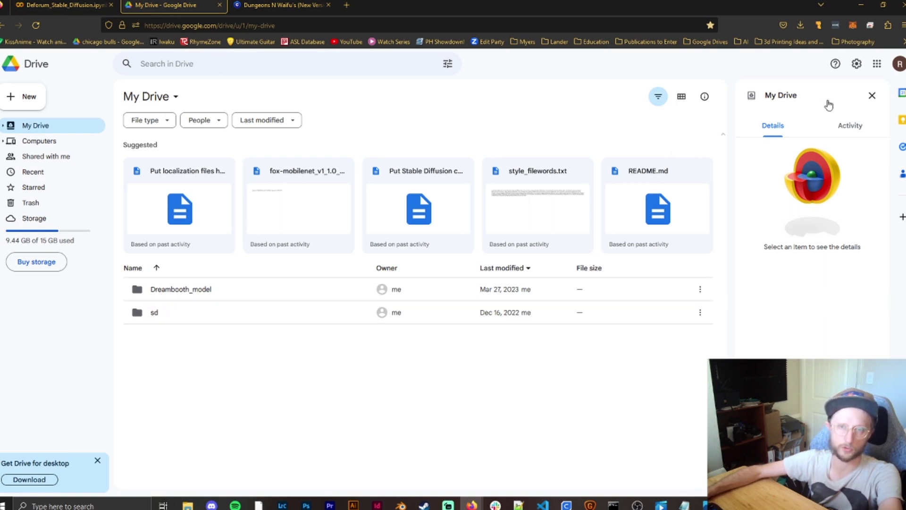
pyautogui.moveTo(187, 506)
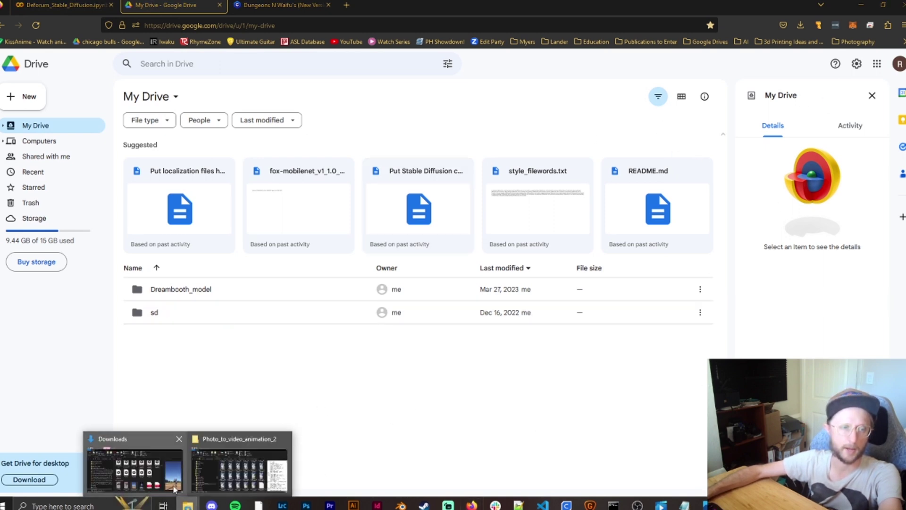
pyautogui.click(132, 463)
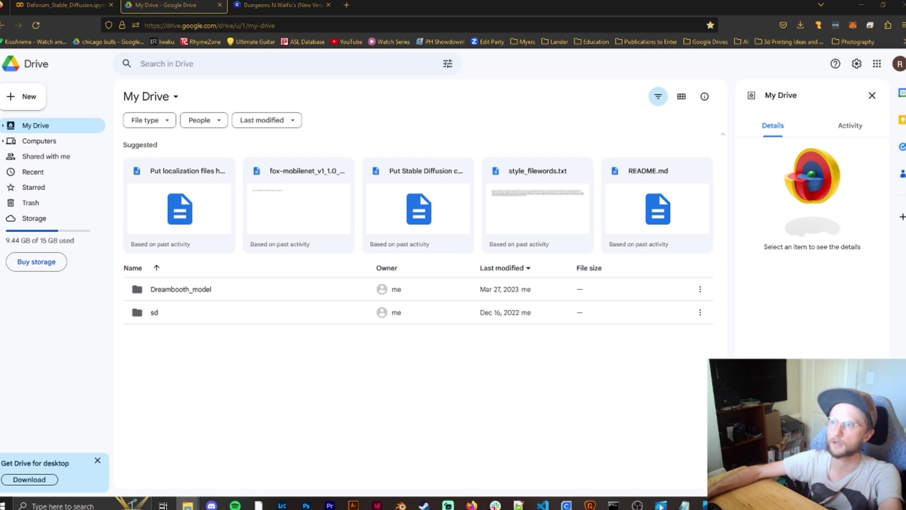
pyautogui.moveTo(0, 358); pyautogui.dragTo(308, 386)
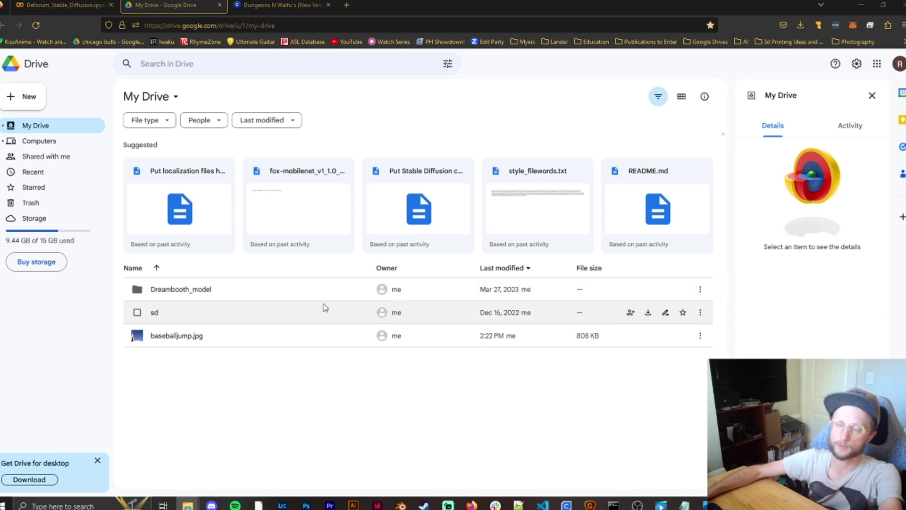
pyautogui.click(67, 8)
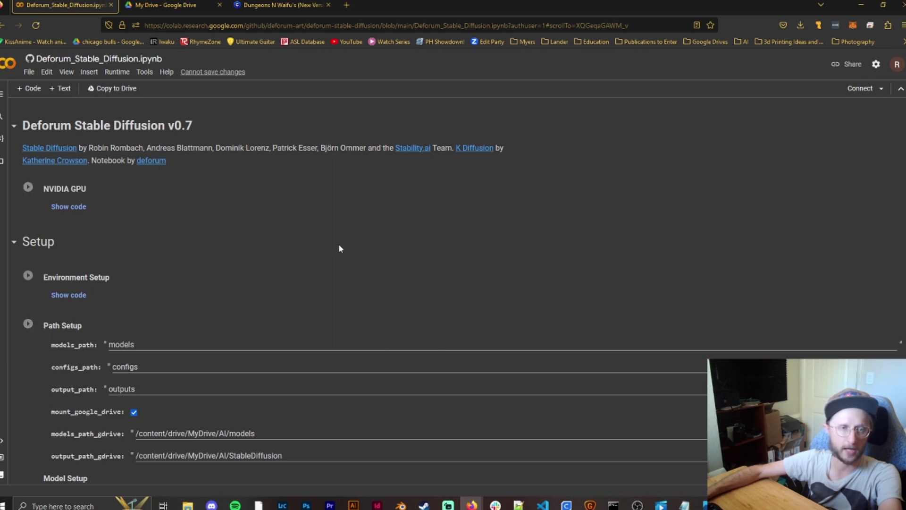
pyautogui.click(282, 10)
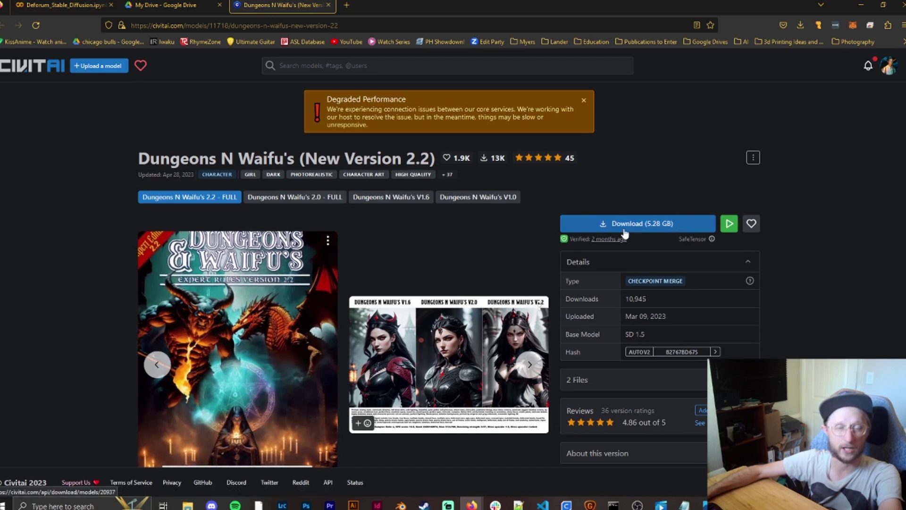
pyautogui.click(183, 4)
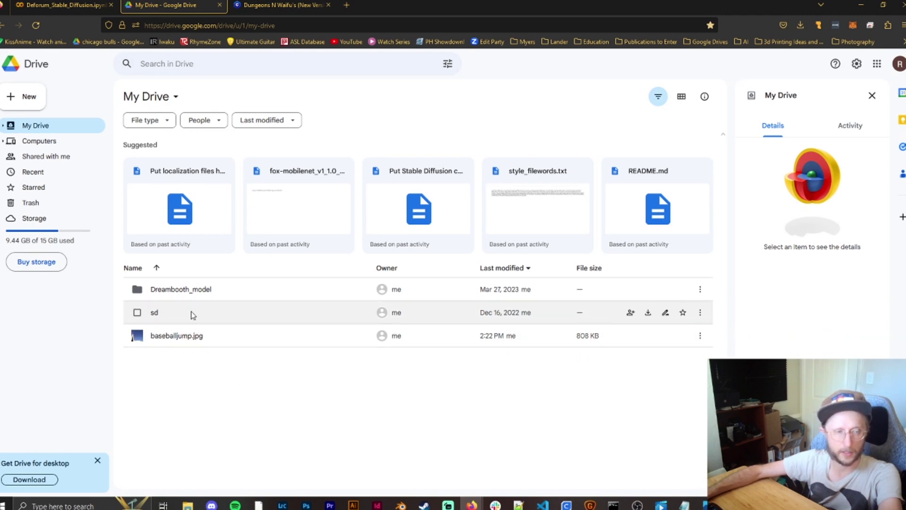
pyautogui.doubleClick(205, 316)
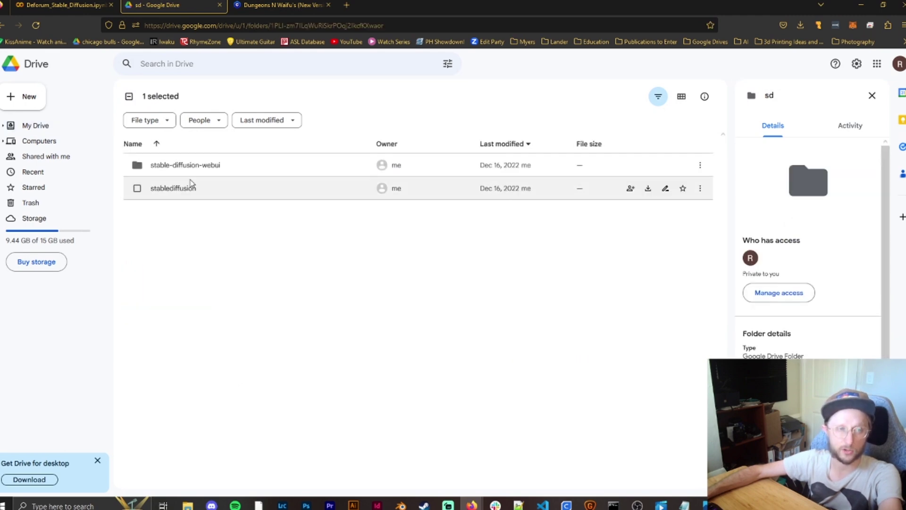
pyautogui.click(188, 189)
pyautogui.doubleClick(188, 189)
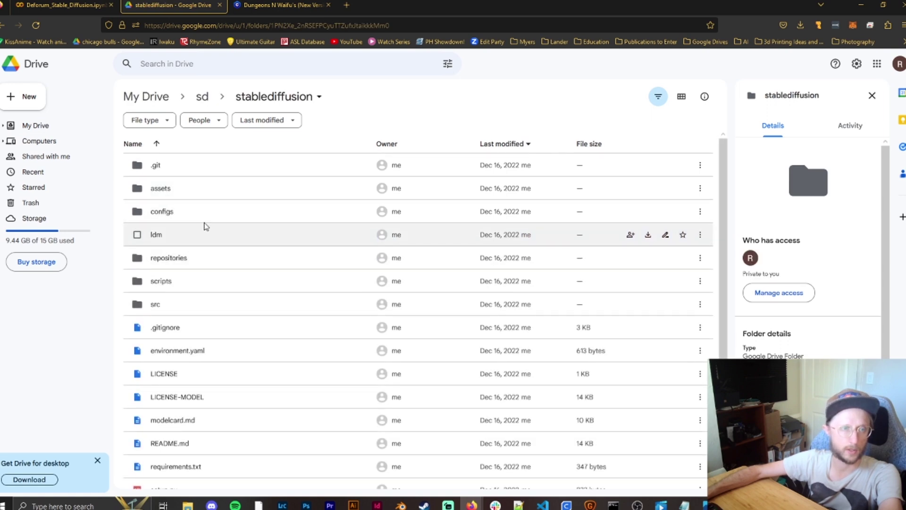
pyautogui.scroll(-1, 195, 239)
pyautogui.scroll(1, 196, 238)
pyautogui.click(202, 97)
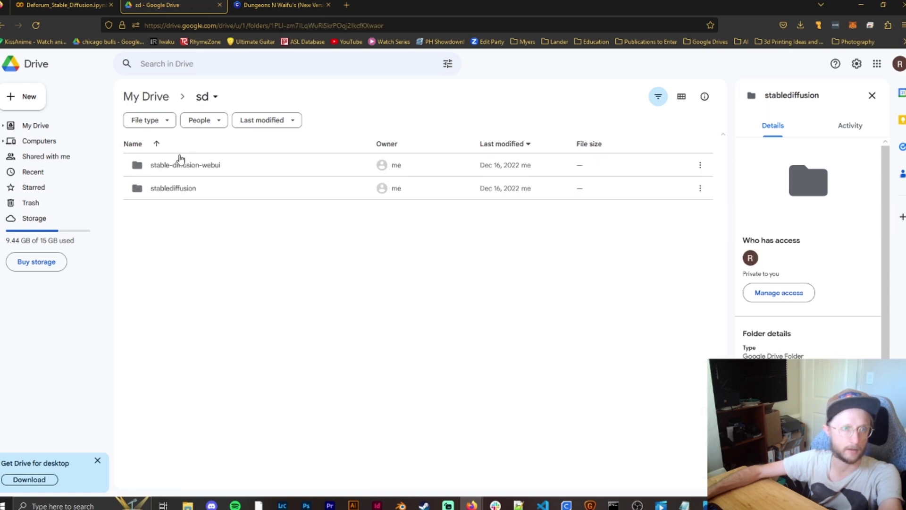
pyautogui.click(173, 169)
pyautogui.doubleClick(173, 169)
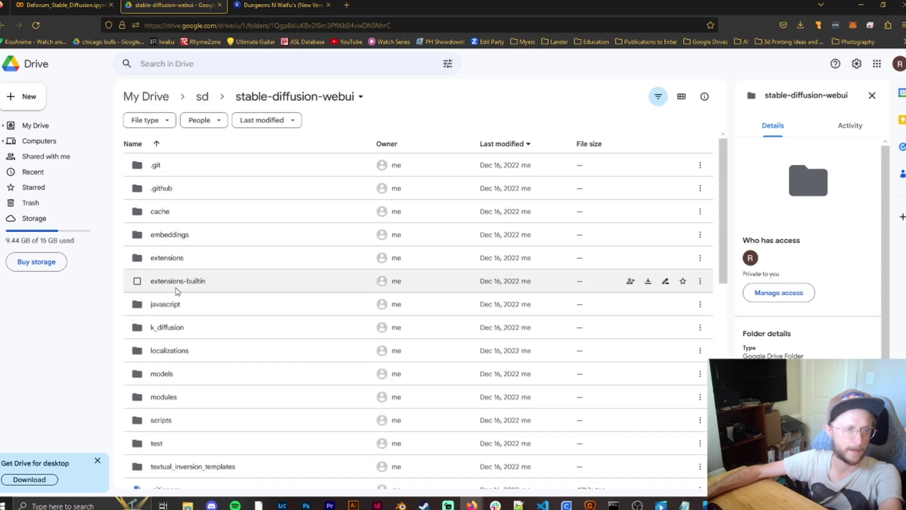
pyautogui.doubleClick(192, 380)
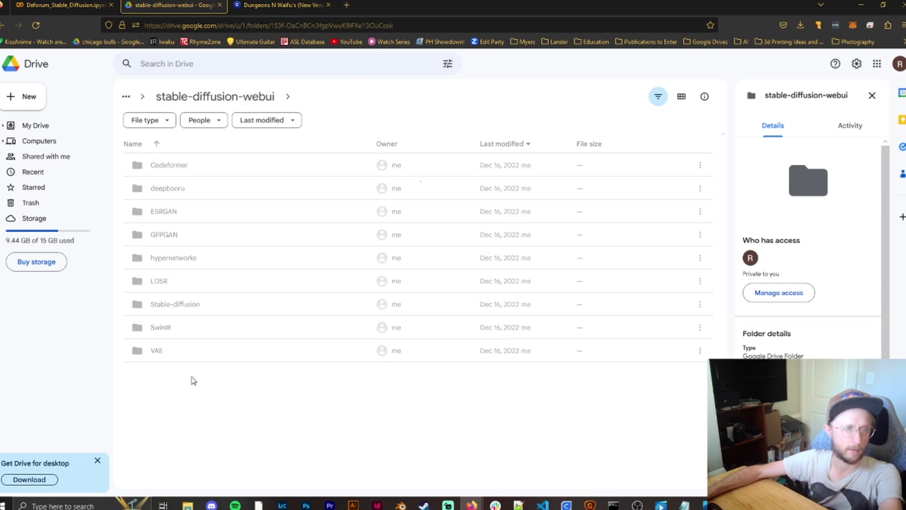
pyautogui.doubleClick(189, 306)
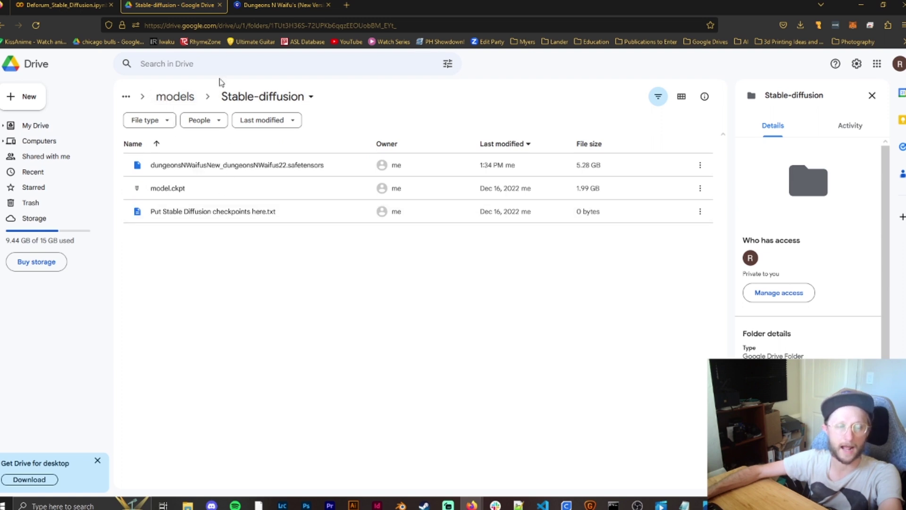
pyautogui.click(179, 97)
pyautogui.click(180, 97)
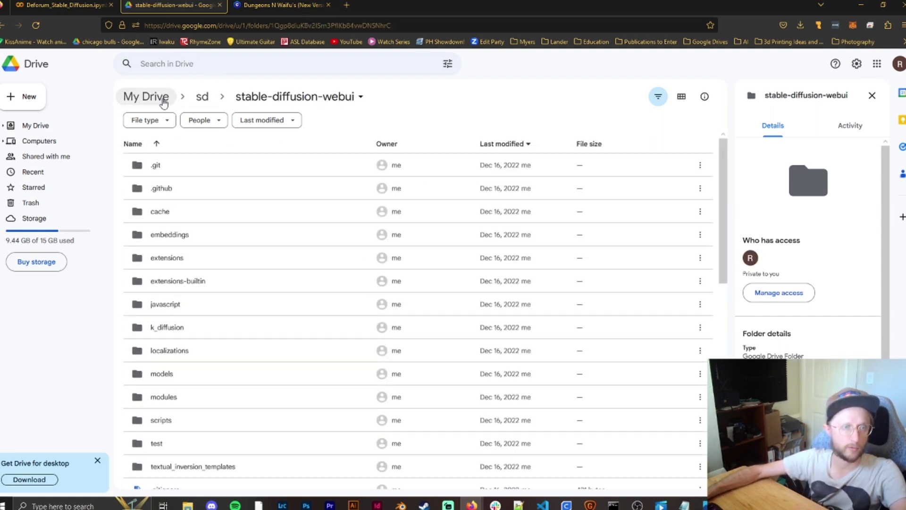
pyautogui.click(162, 98)
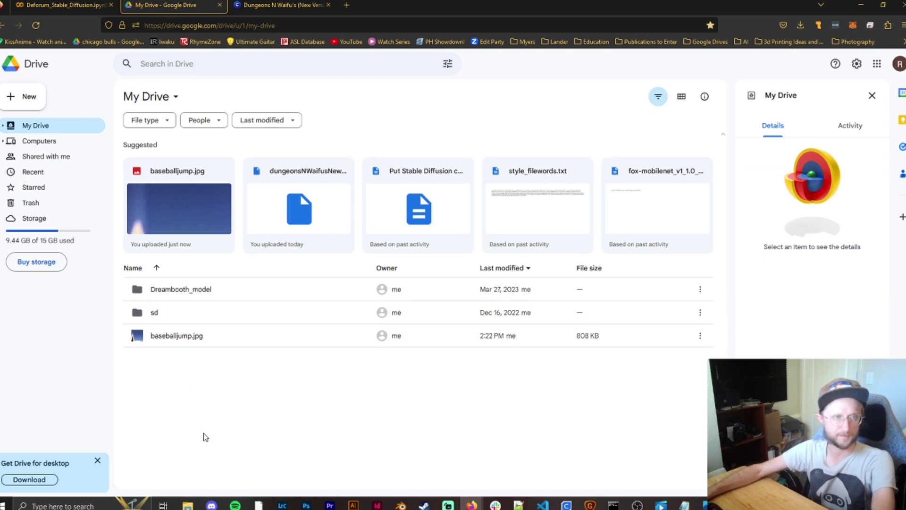
# - Switch back to the Deforum_Stable_Diffusion.ipynb notebook tab
pyautogui.click(66, 5)
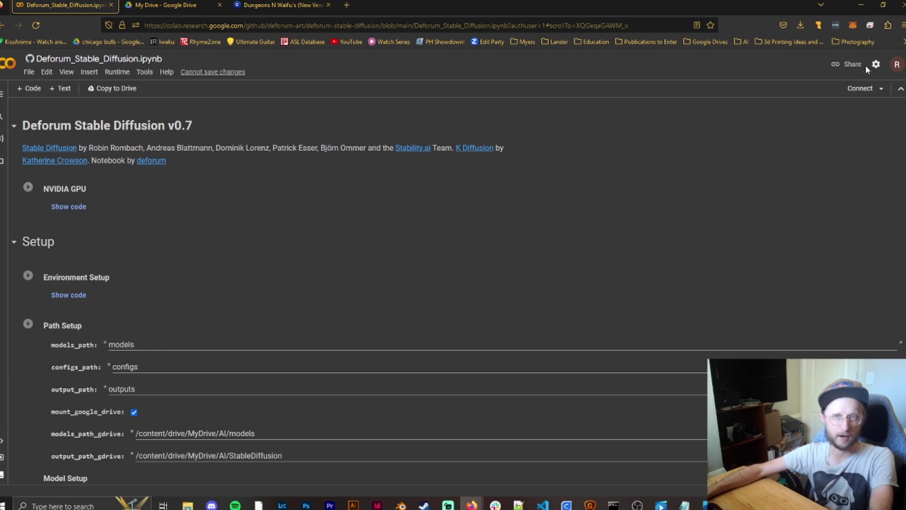
# - Run the NVIDIA GPU check cell, accepting the notebook warning
pyautogui.click(29, 189)
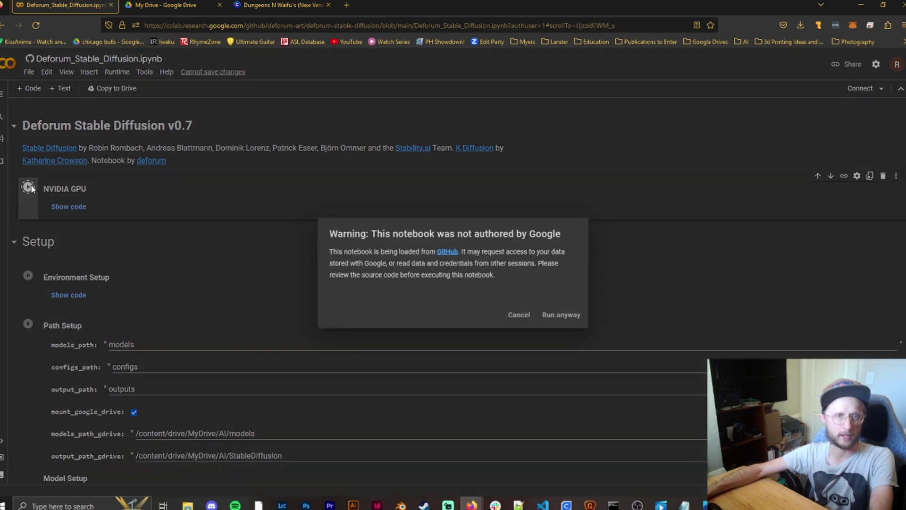
pyautogui.click(546, 316)
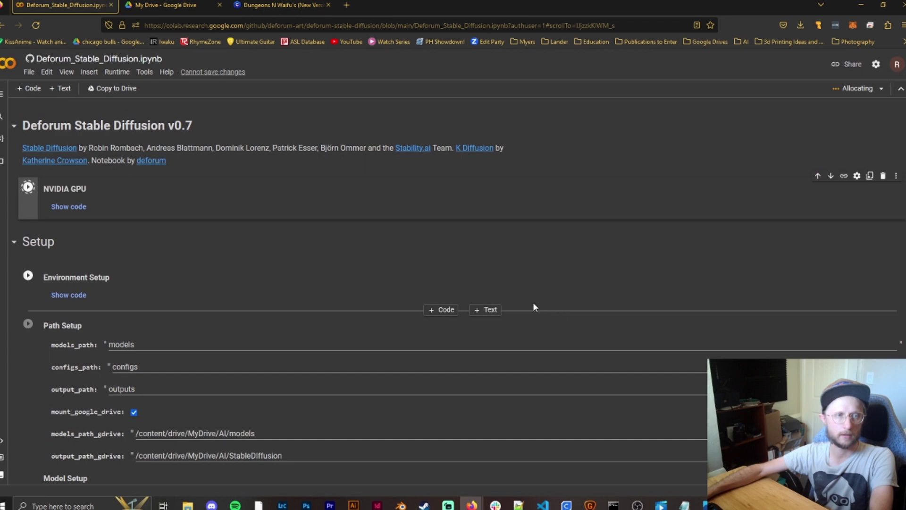
pyautogui.scroll(-7, 363, 262)
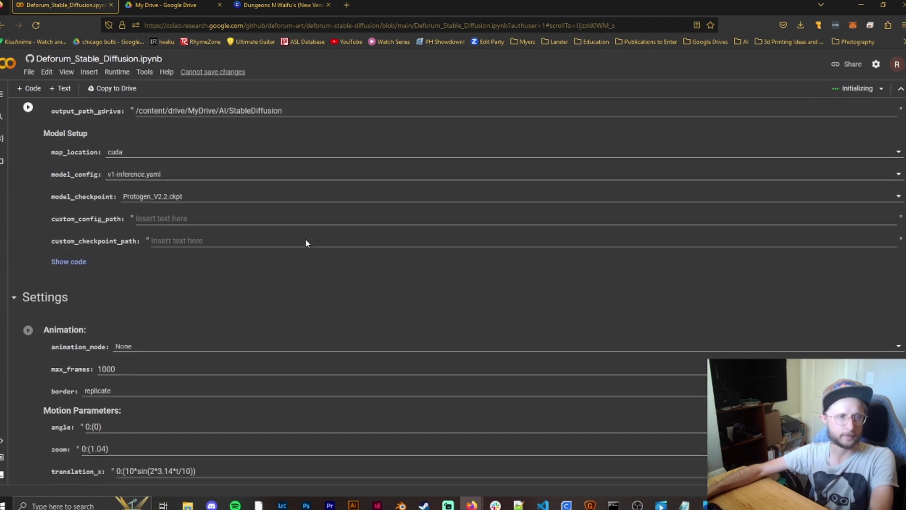
pyautogui.scroll(8, 302, 235)
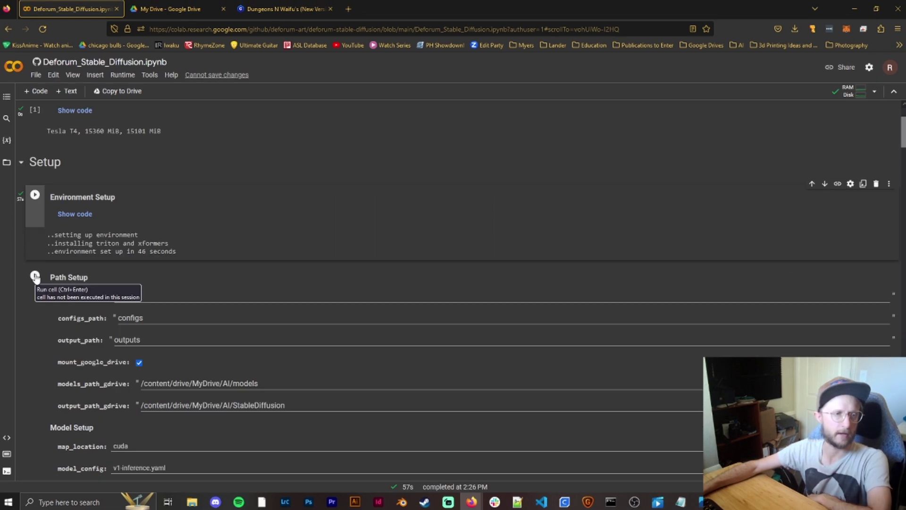
# - Run the Path Setup cell and grant it access to Google Drive with your account
pyautogui.click(35, 277)
pyautogui.scroll(-2, 33, 236)
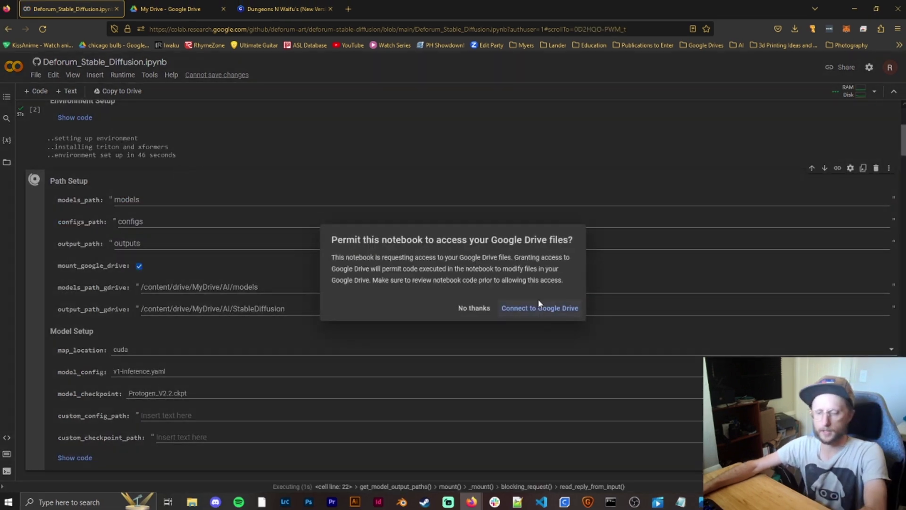
pyautogui.click(538, 311)
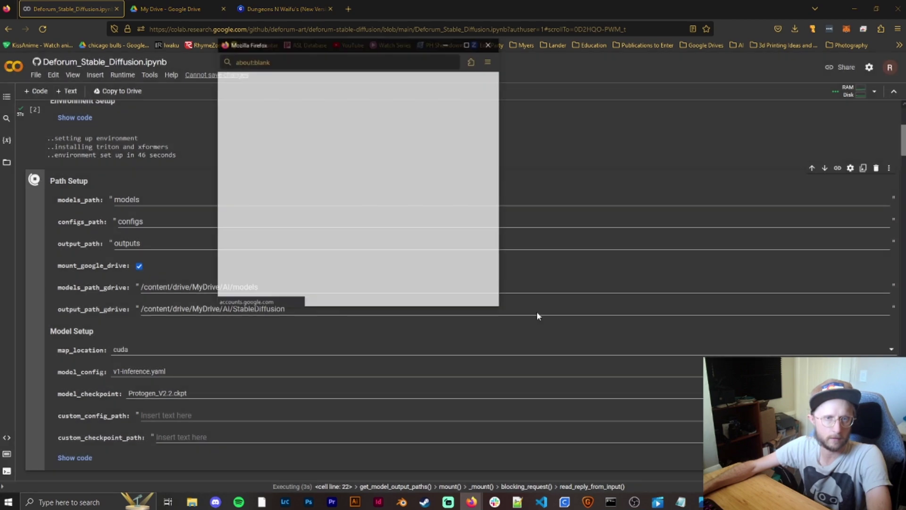
pyautogui.click(346, 197)
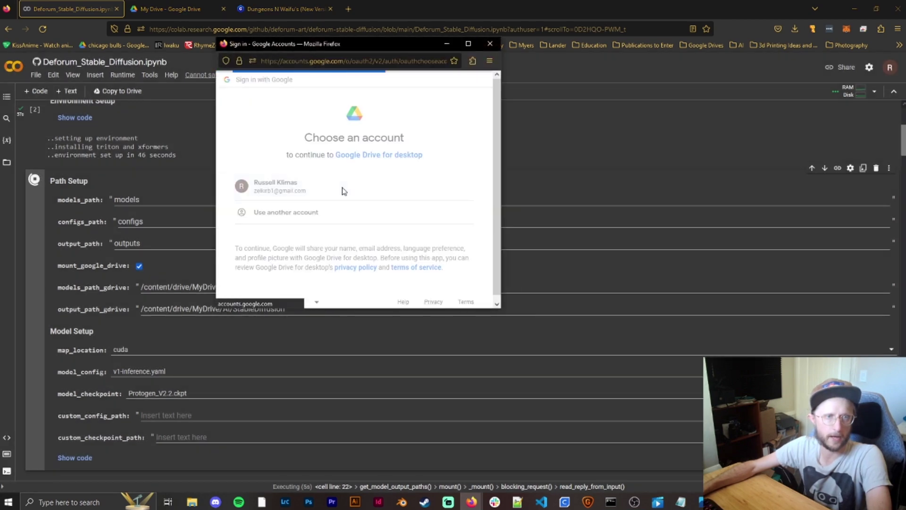
pyautogui.scroll(-5, 426, 268)
pyautogui.click(420, 247)
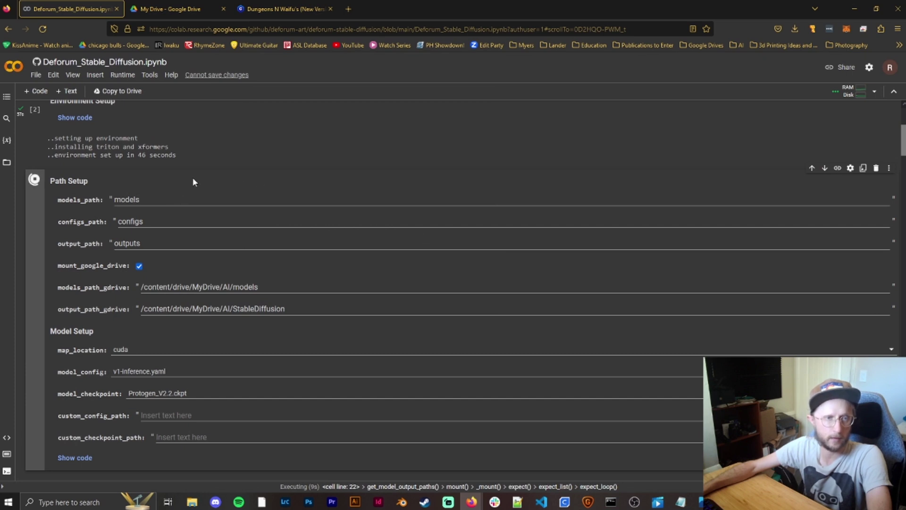
pyautogui.scroll(2, 203, 255)
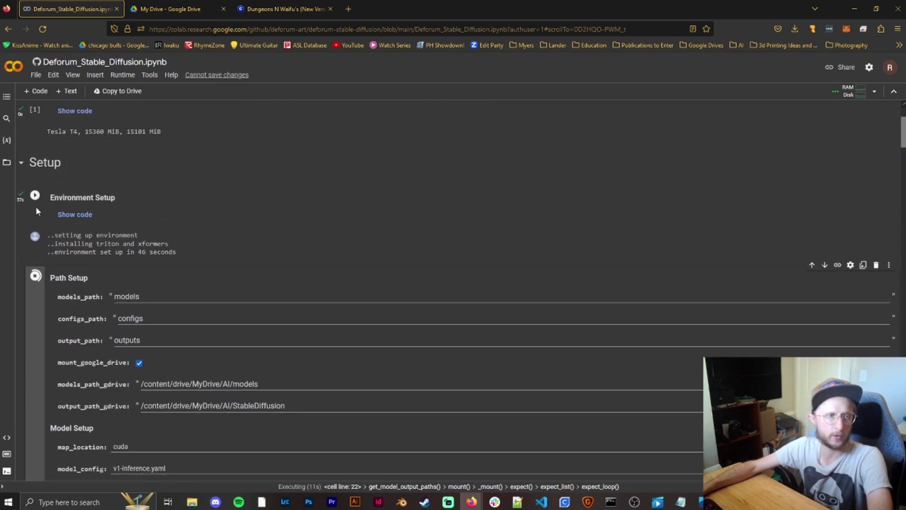
# - In the Files sidebar, go to root and expand content > drive > MyDrive > sd
pyautogui.click(6, 162)
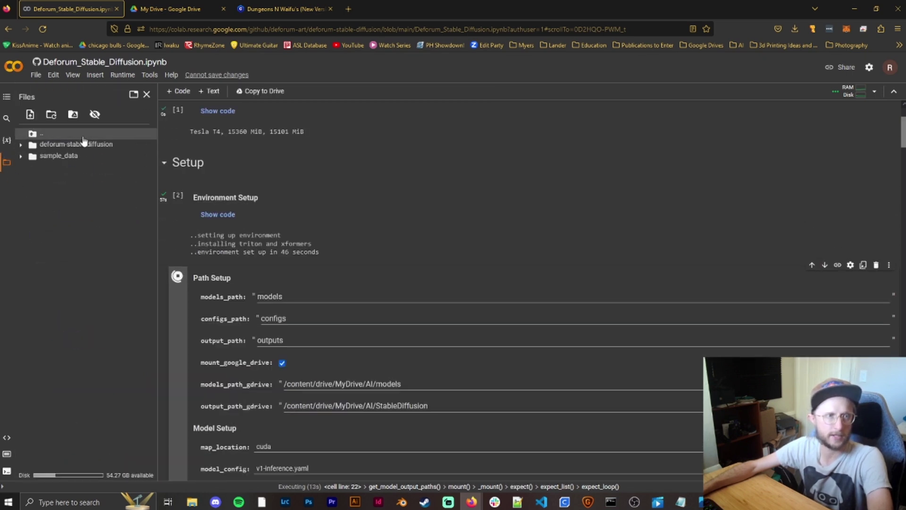
pyautogui.doubleClick(39, 137)
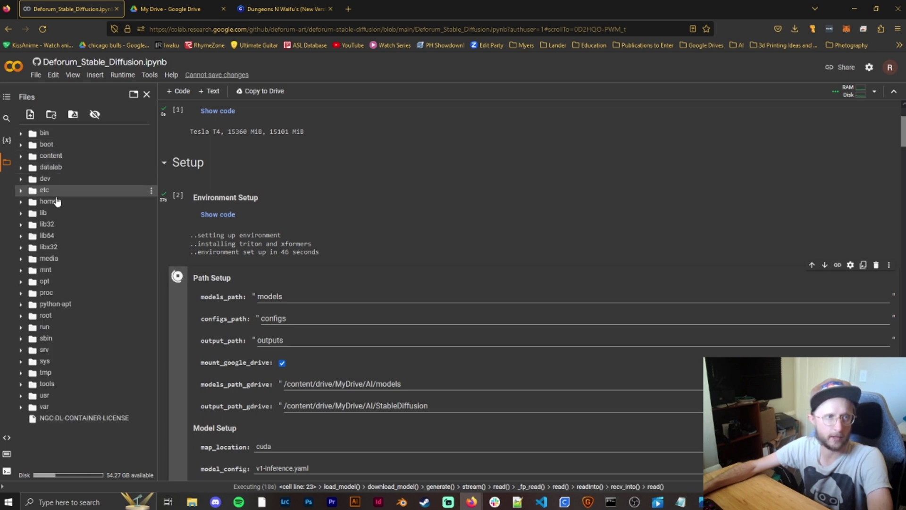
pyautogui.click(21, 156)
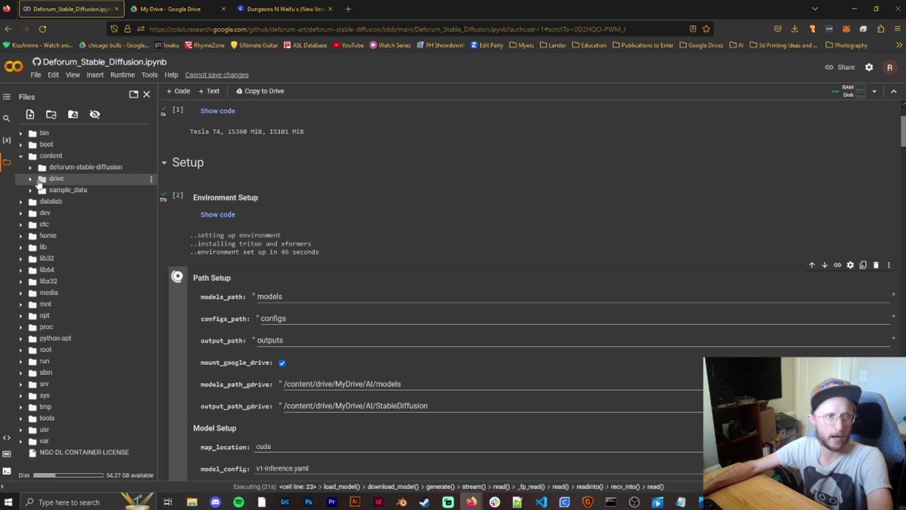
pyautogui.click(30, 179)
pyautogui.click(39, 190)
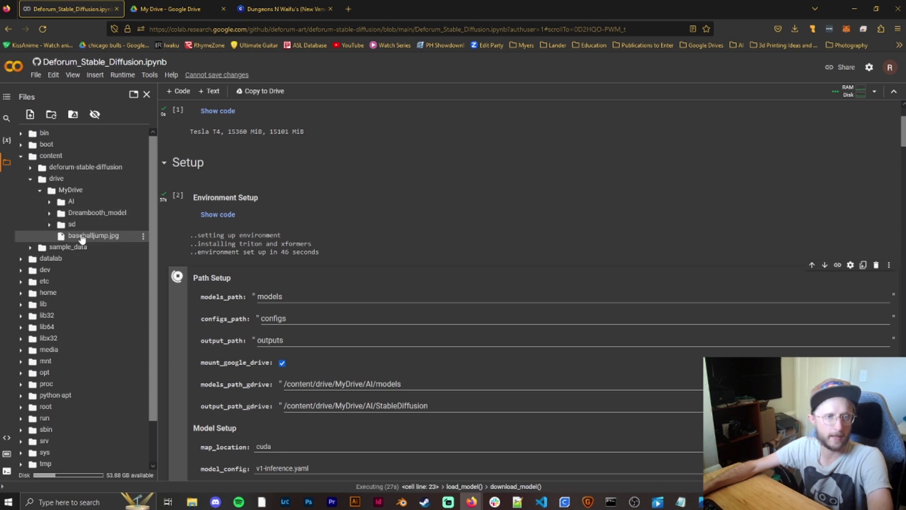
pyautogui.click(49, 225)
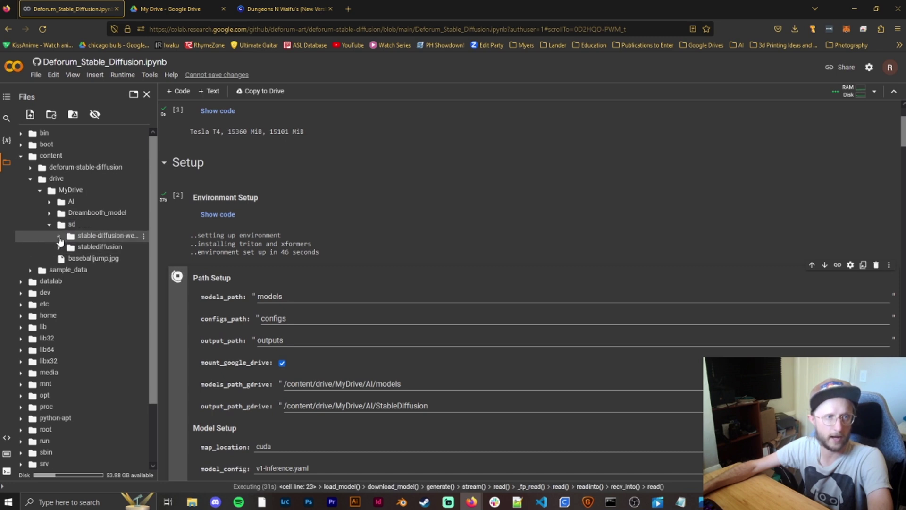
# - Expand stable-diffusion-webui > models > Stable-diffusion and bring up the dungeons checkpoint's options
pyautogui.click(59, 236)
pyautogui.click(59, 236)
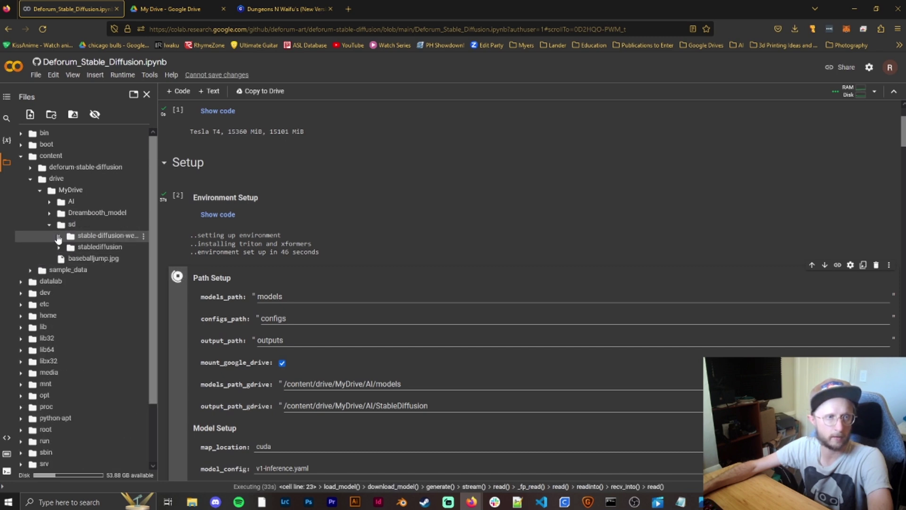
pyautogui.click(59, 236)
pyautogui.scroll(-2, 66, 241)
pyautogui.click(68, 230)
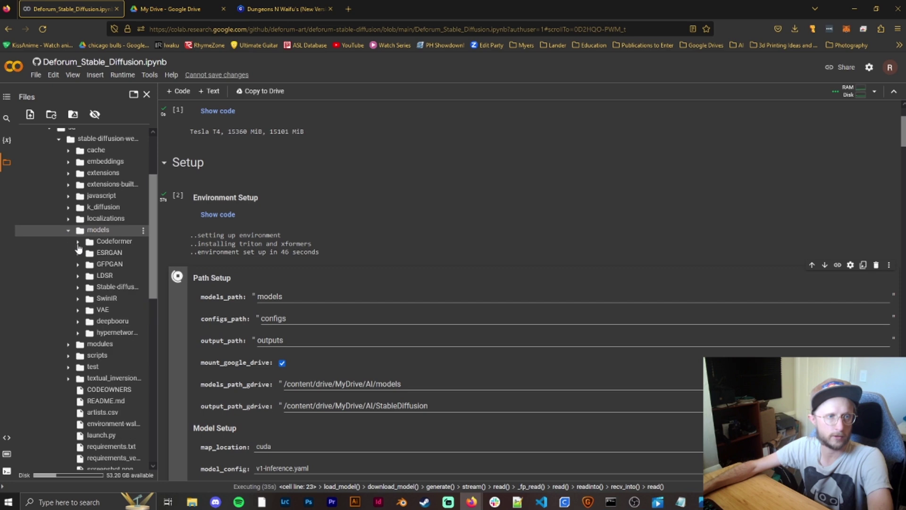
pyautogui.click(79, 288)
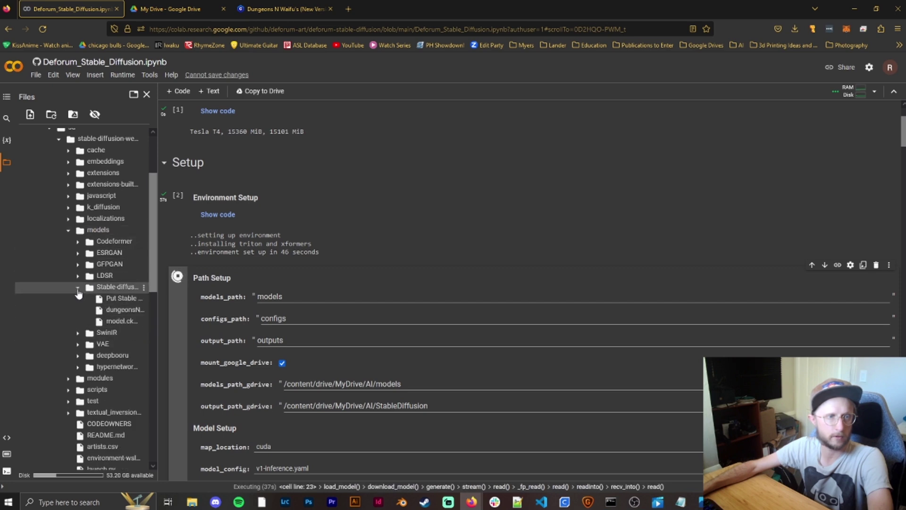
pyautogui.scroll(-1, 120, 266)
pyautogui.rightClick(120, 265)
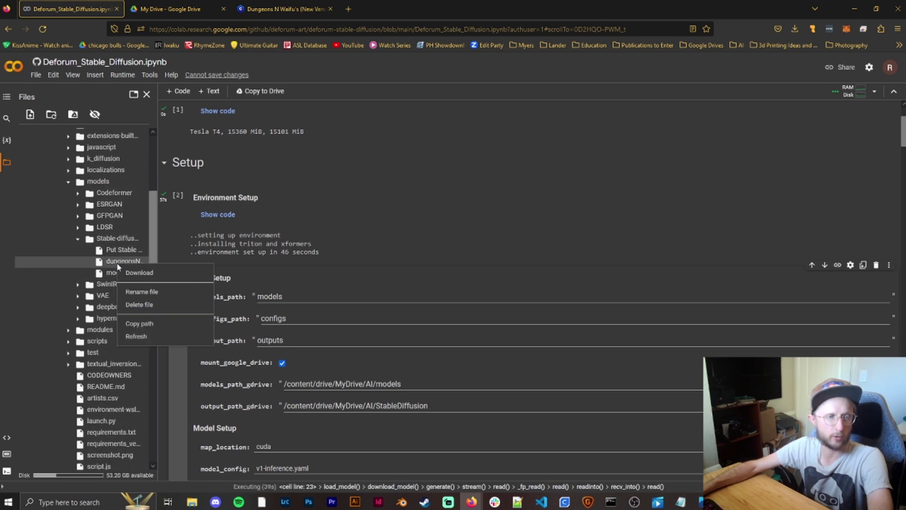
# - Set model_checkpoint to custom with the copied dungeonsNWaifus22 safetensors path
pyautogui.click(146, 324)
pyautogui.scroll(-5, 374, 375)
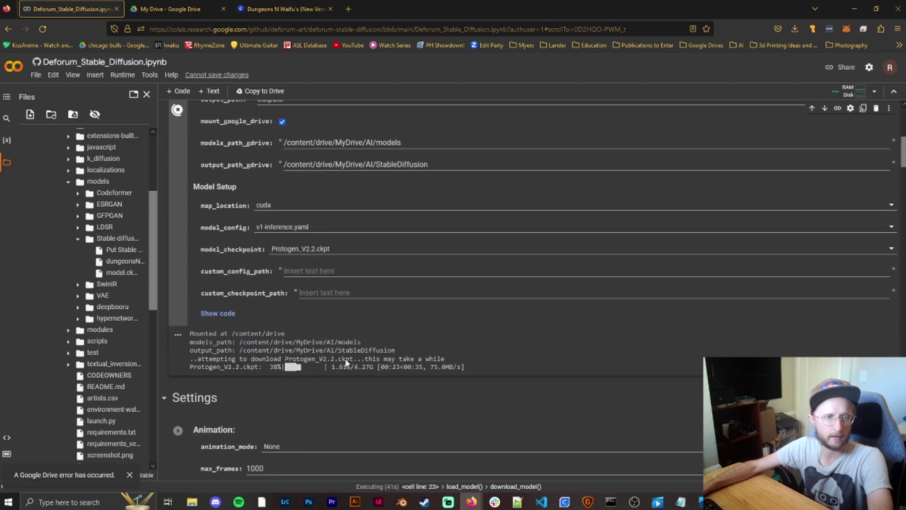
pyautogui.scroll(1, 358, 384)
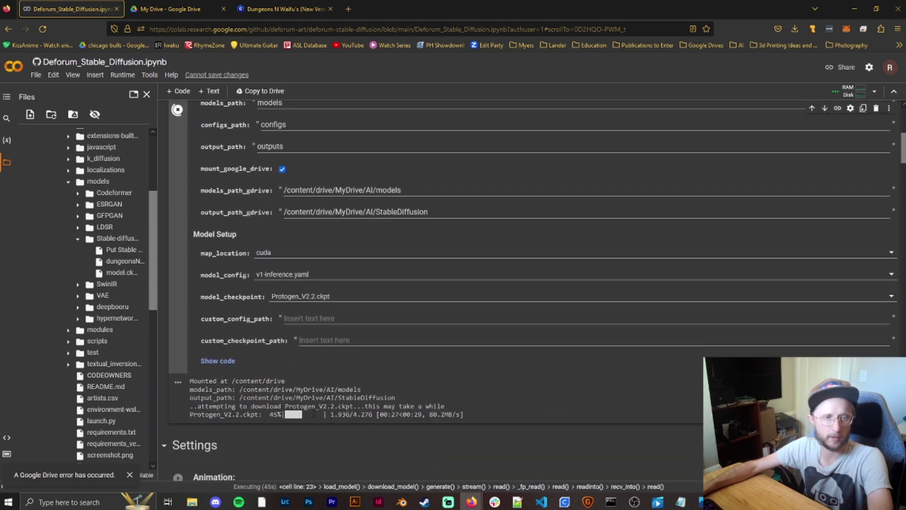
pyautogui.click(301, 294)
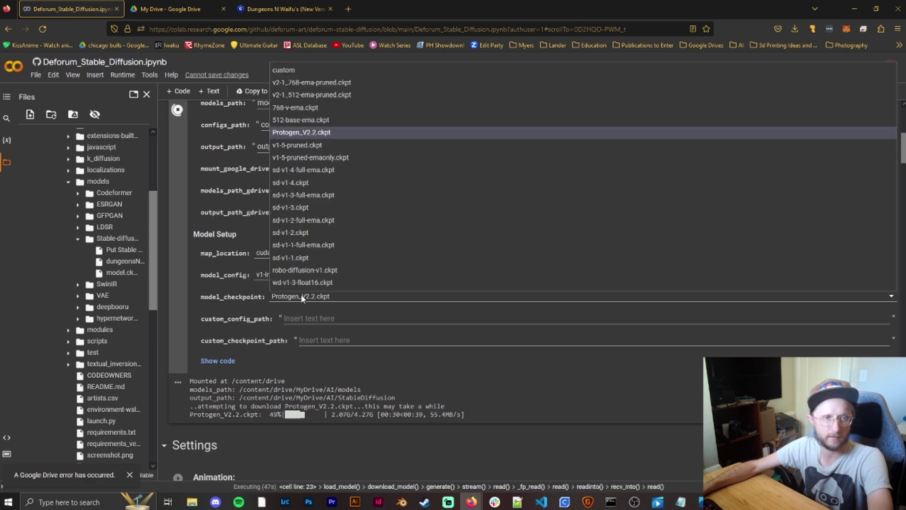
pyautogui.click(316, 70)
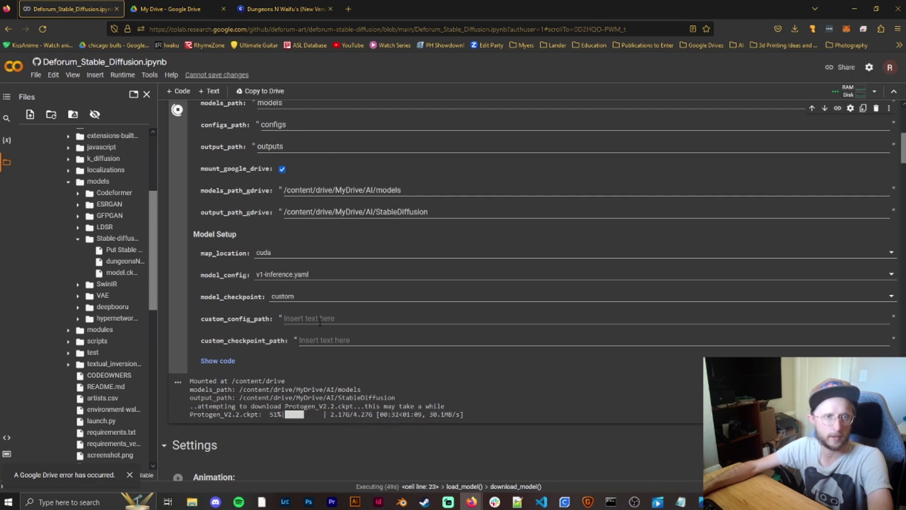
pyautogui.click(324, 340)
pyautogui.hotkey('ctrl', 'v')
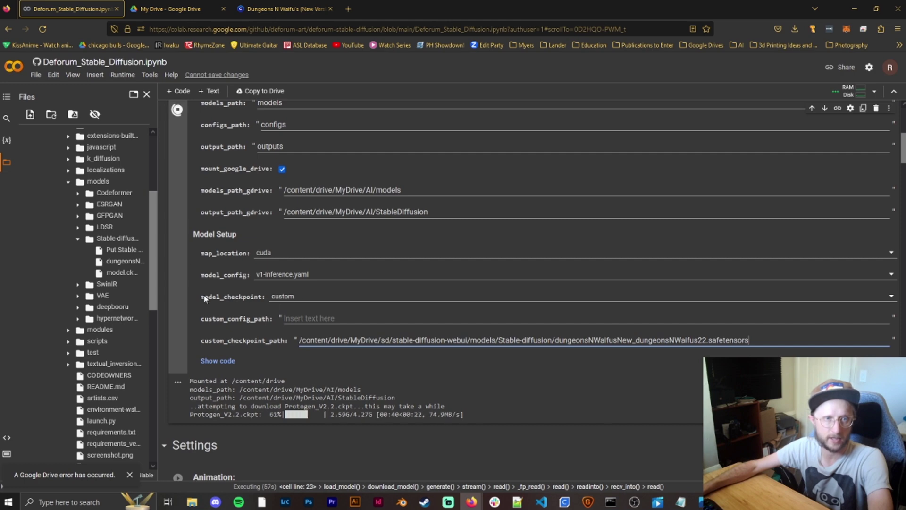
pyautogui.scroll(2, 198, 222)
pyautogui.scroll(-10, 316, 170)
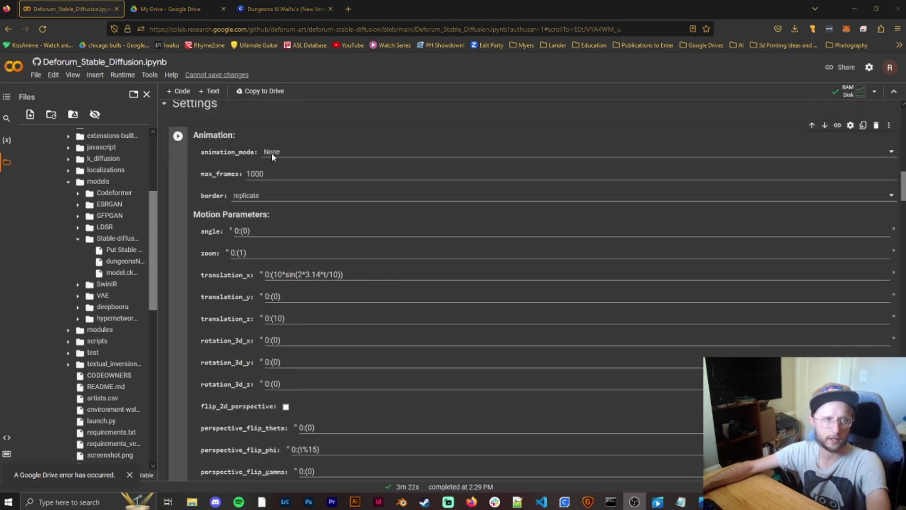
# - Set animation mode to 3D, max_frames to 500, keep replicate border and zoom 0:(1)
pyautogui.click(272, 154)
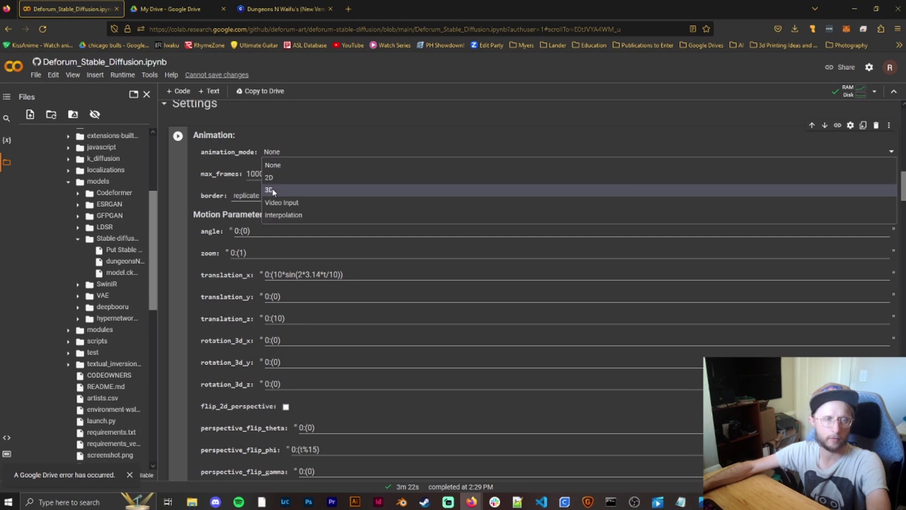
pyautogui.click(273, 189)
pyautogui.click(273, 176)
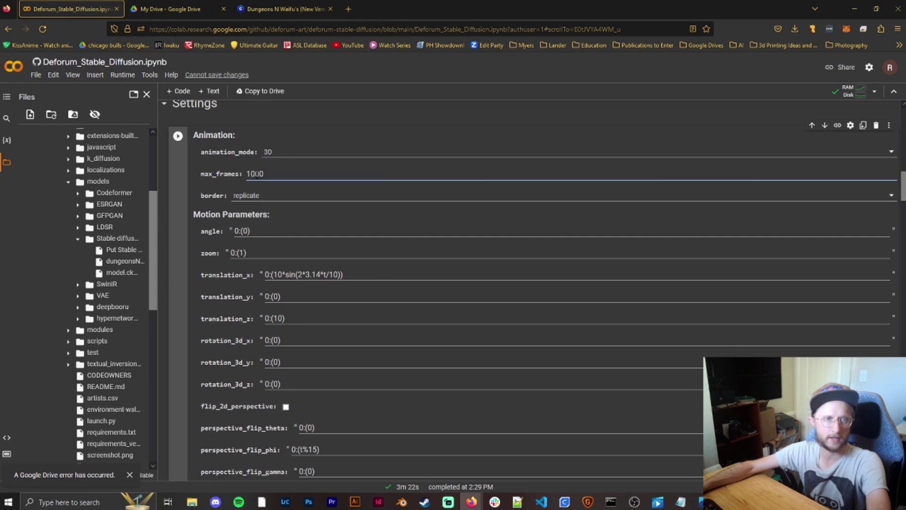
pyautogui.hotkey('ctrl', 'a')
pyautogui.write('500')
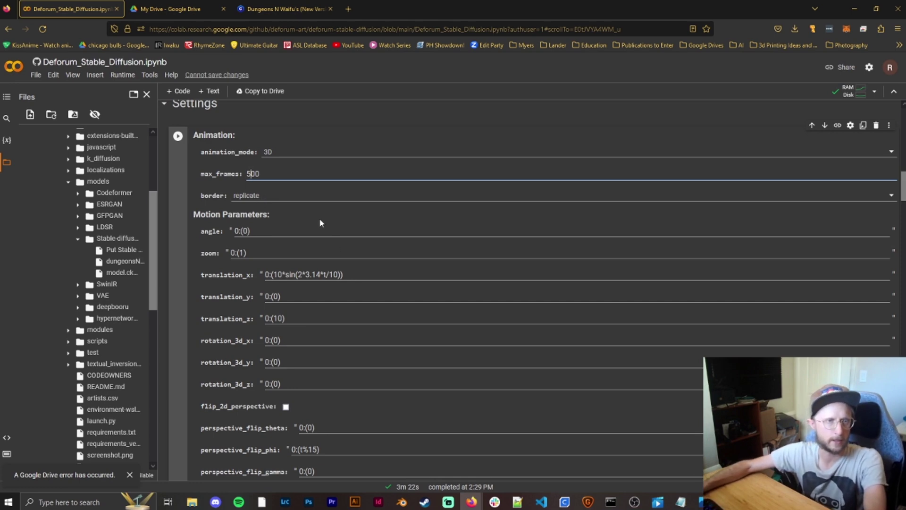
pyautogui.click(265, 195)
pyautogui.click(259, 195)
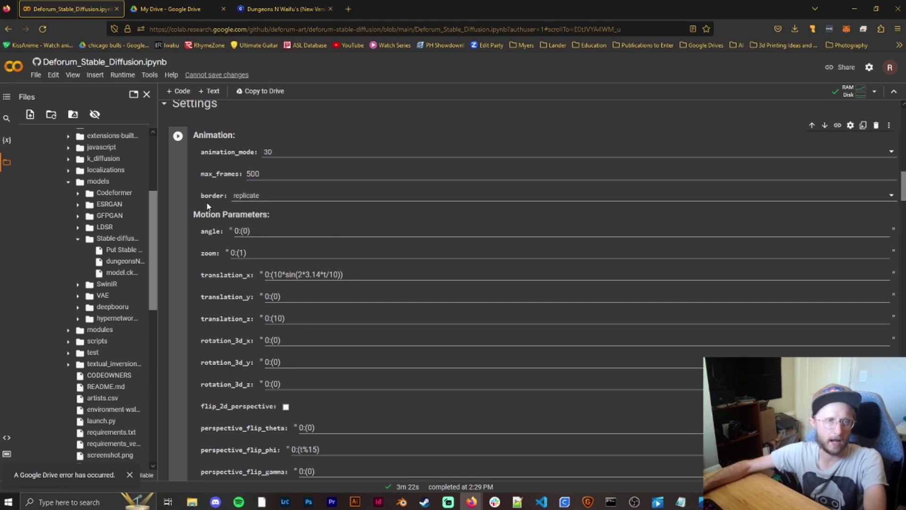
pyautogui.scroll(-1, 311, 217)
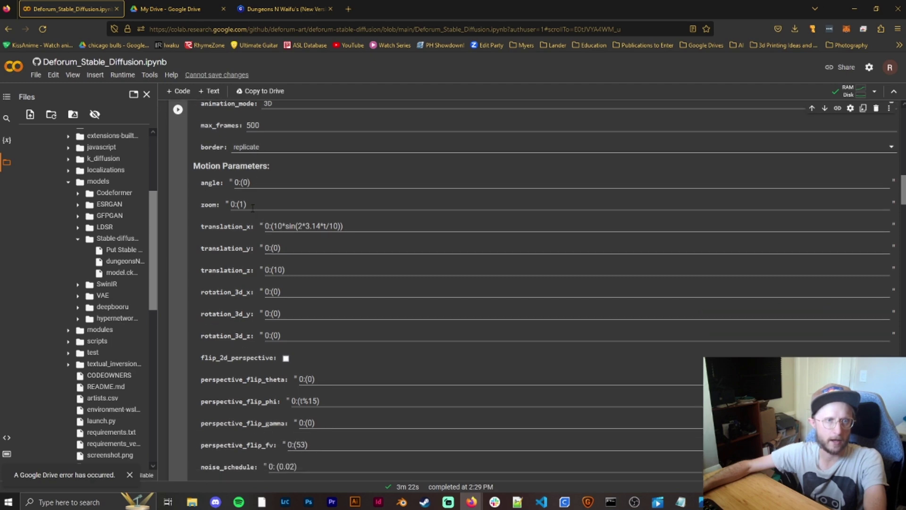
pyautogui.click(245, 205)
pyautogui.write('.4')
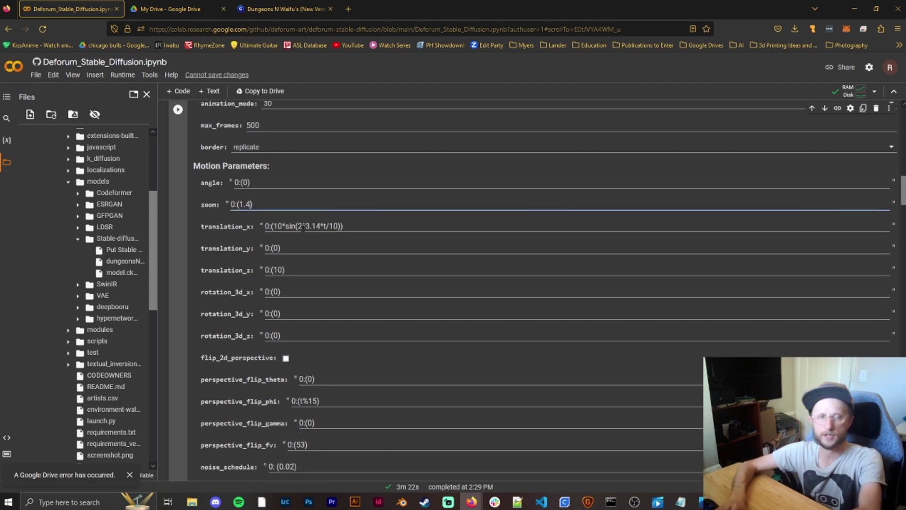
pyautogui.press('BackSpace')
pyautogui.press('BackSpace')
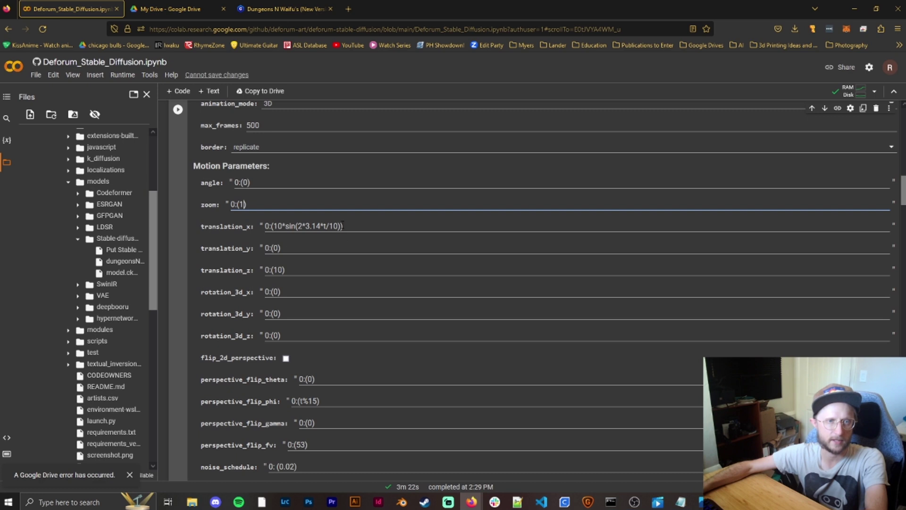
# - Paste the translation_x schedule 0:(0), 30:(15), 210:(15), 300:(0)
pyautogui.hotkey('alt', 'Tab')
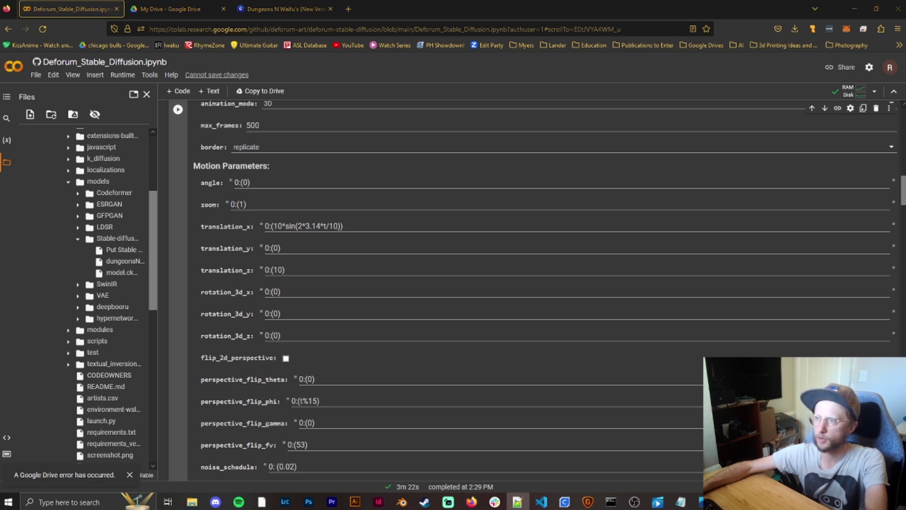
pyautogui.hotkey('alt', 'Tab')
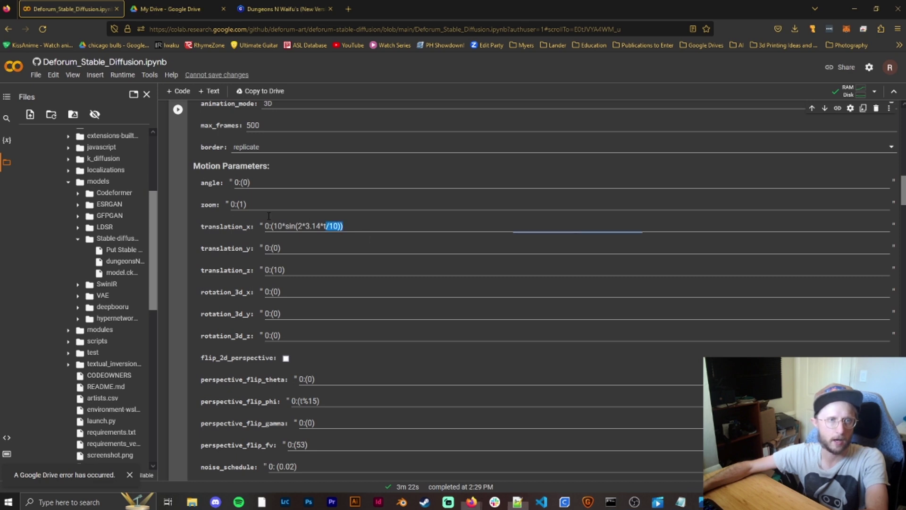
pyautogui.hotkey('ctrl', 'a')
pyautogui.hotkey('ctrl', 'v')
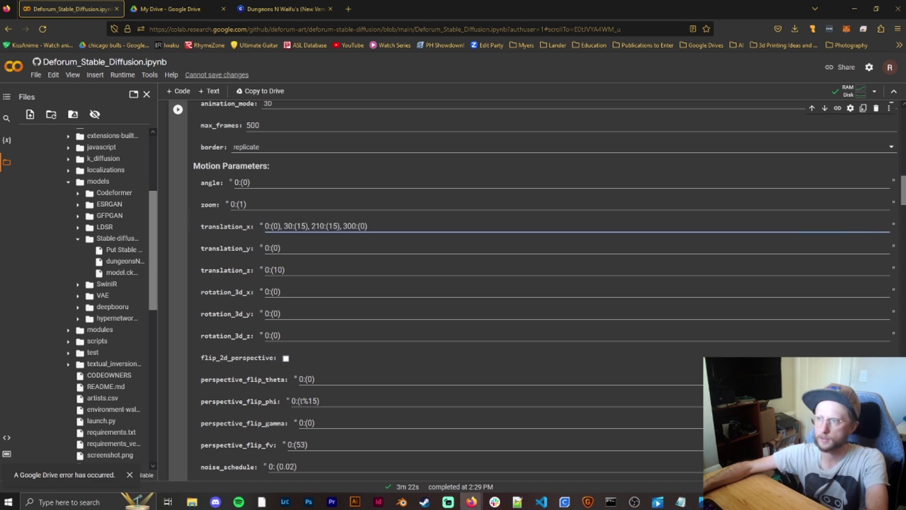
# - Paste the translation_z schedule 0:(0), 30:(15), 210:(15), 300:(15), 400:(15)
pyautogui.hotkey('alt', 'Tab')
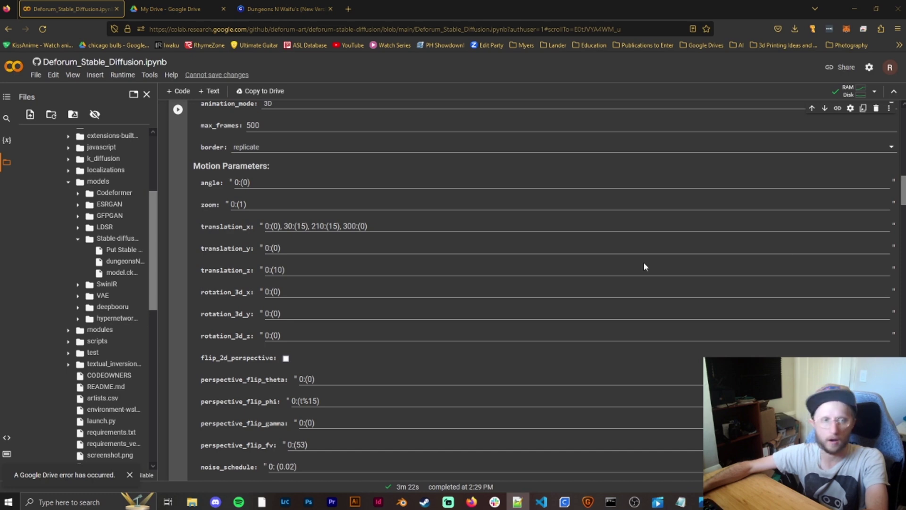
pyautogui.hotkey('alt', 'Tab')
pyautogui.click(262, 270)
pyautogui.hotkey('ctrl', 'a')
pyautogui.hotkey('ctrl', 'v')
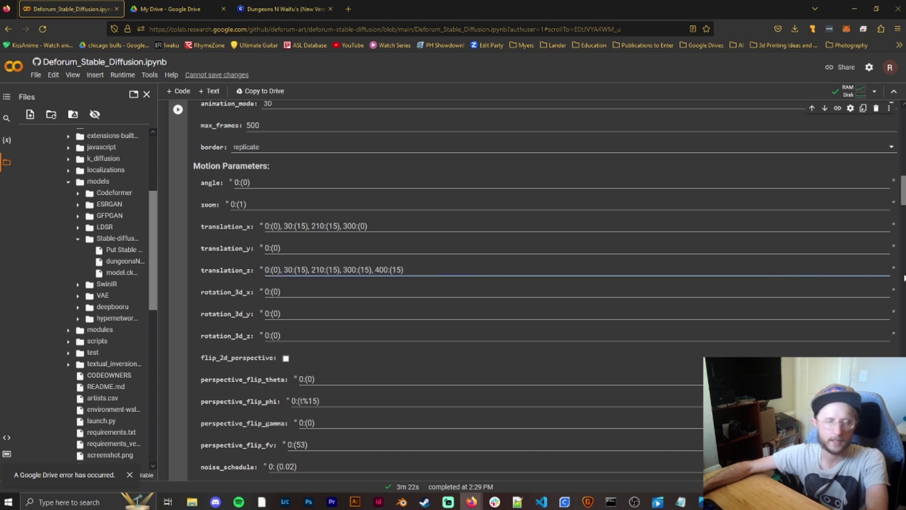
pyautogui.hotkey('alt', 'Tab')
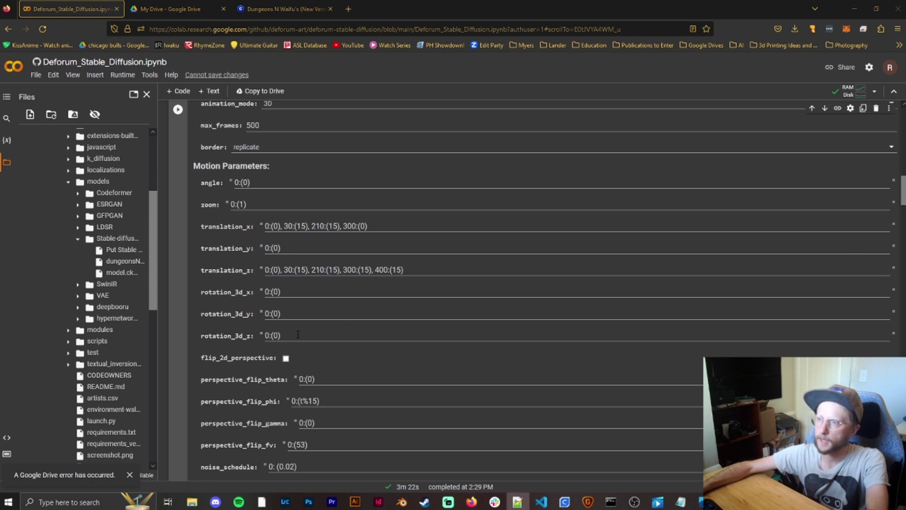
# - Paste rotation_3d_y as 0:(0), 30:(-3.5), 90:(-2.5), 180:(0.5), 300:(-2), 420:(0)
pyautogui.hotkey('alt', 'Tab')
pyautogui.click(287, 315)
pyautogui.hotkey('ctrl', 'a')
pyautogui.hotkey('ctrl', 'v')
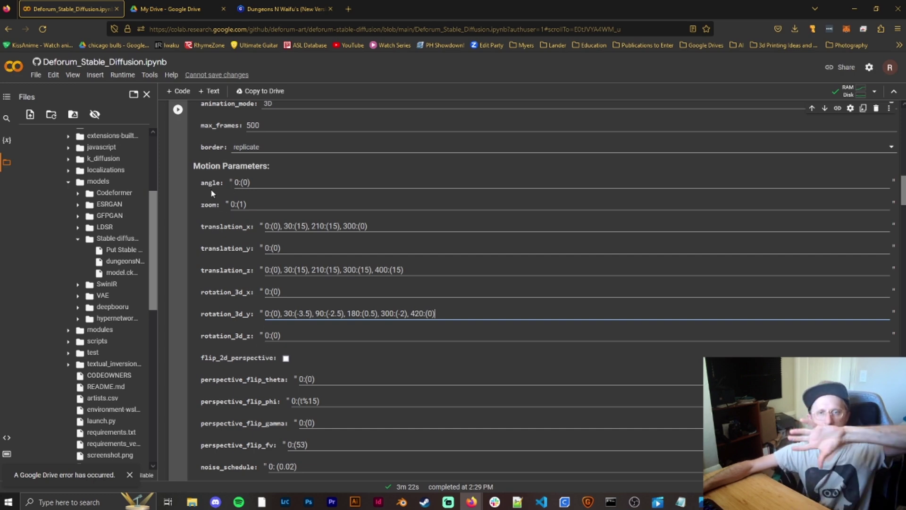
pyautogui.write('+')
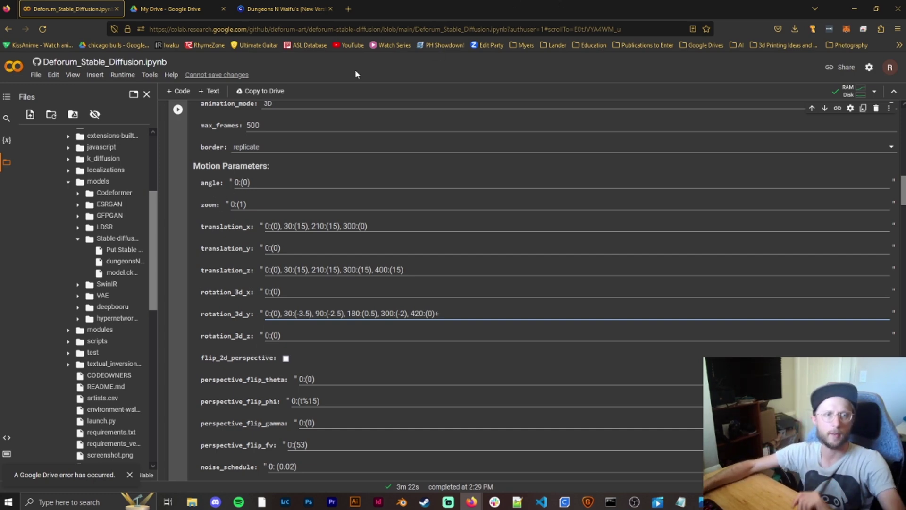
pyautogui.press('BackSpace')
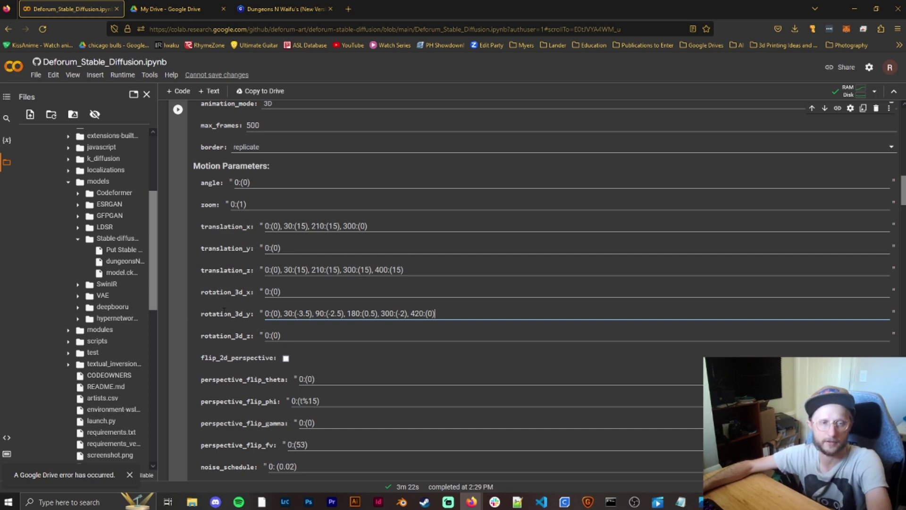
pyautogui.scroll(-5, 224, 310)
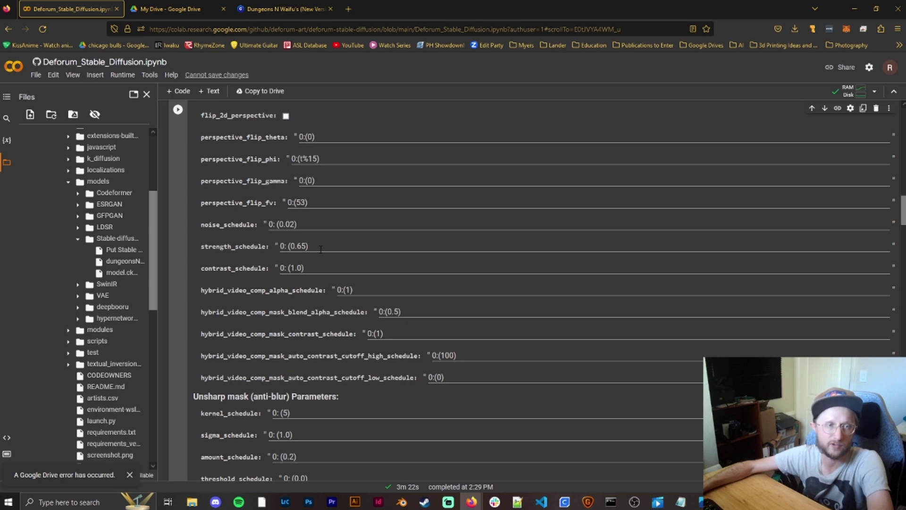
pyautogui.scroll(-15, 268, 292)
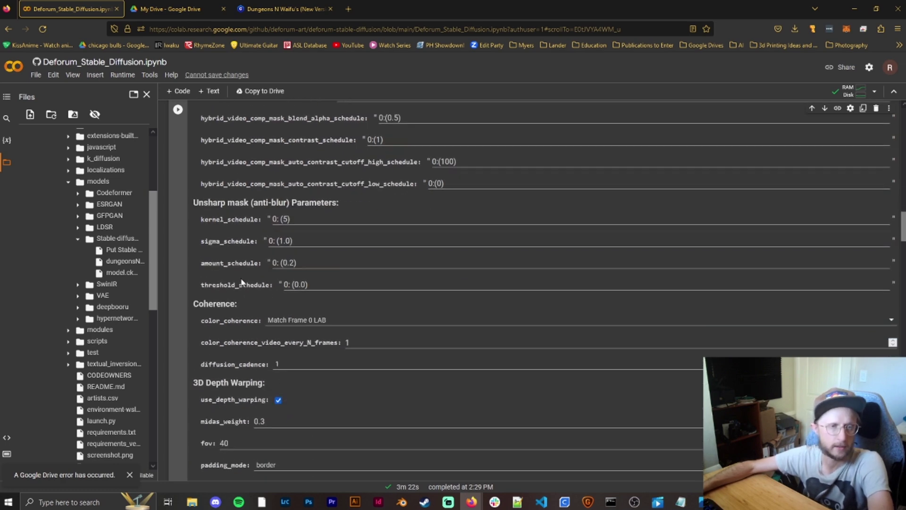
# - Scroll down to the prompts cell showing the default apple, banana, coconut and durian prompts
pyautogui.scroll(-7, 507, 315)
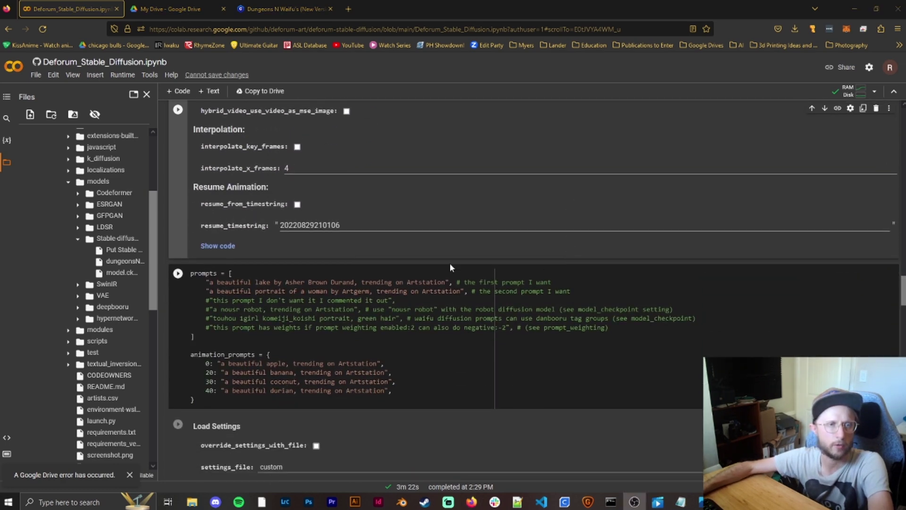
pyautogui.scroll(-1, 415, 262)
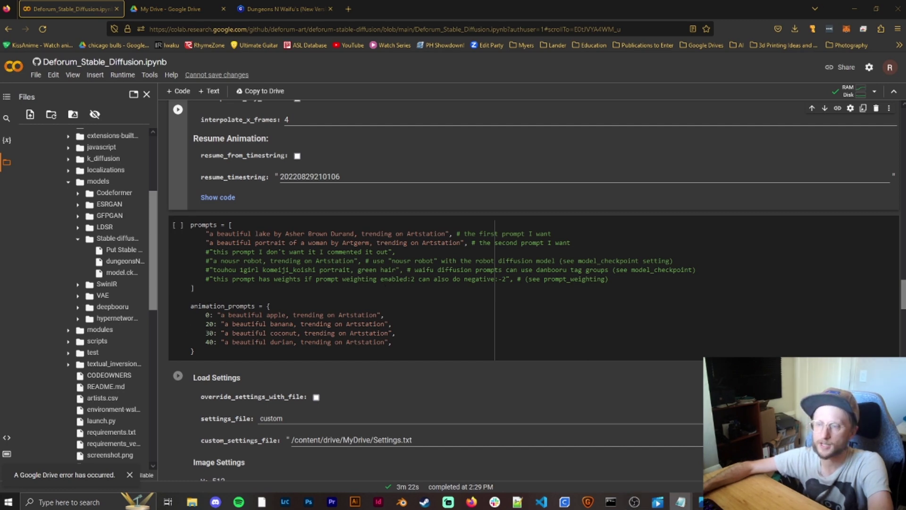
# - Open the armoured woman on horseback gallery image on the Civitai model page, then return to Colab
pyautogui.click(271, 7)
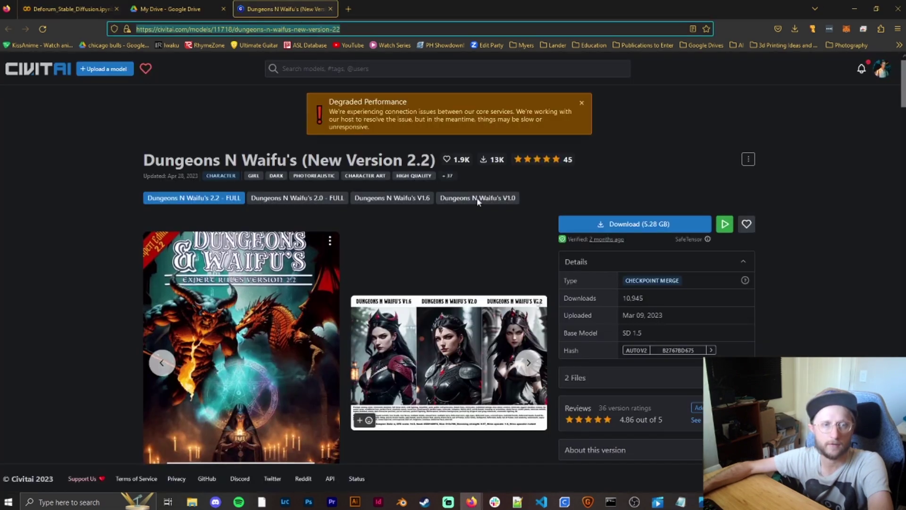
pyautogui.scroll(-5, 491, 226)
pyautogui.scroll(-10, 503, 257)
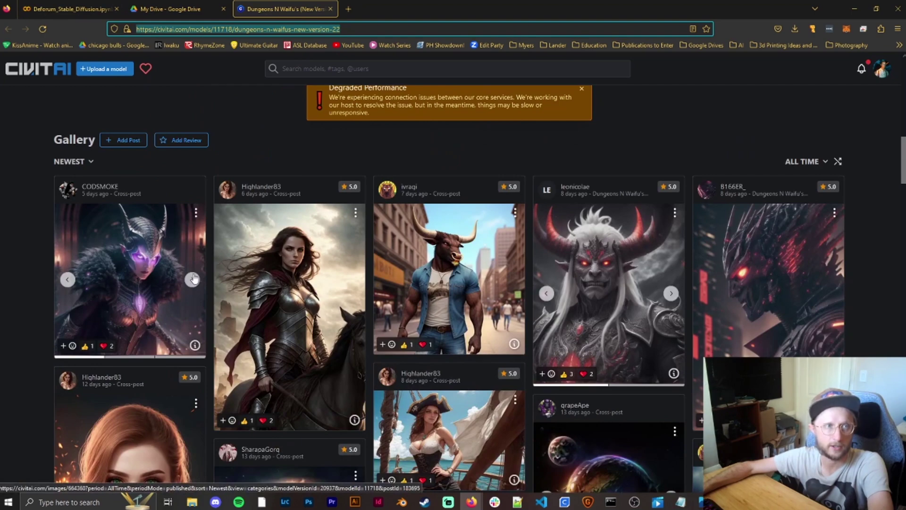
pyautogui.click(308, 264)
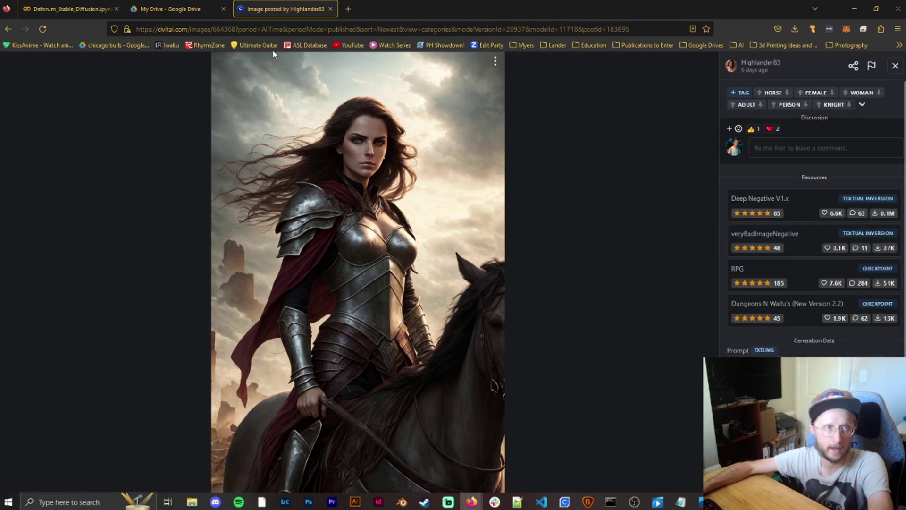
pyautogui.click(74, 8)
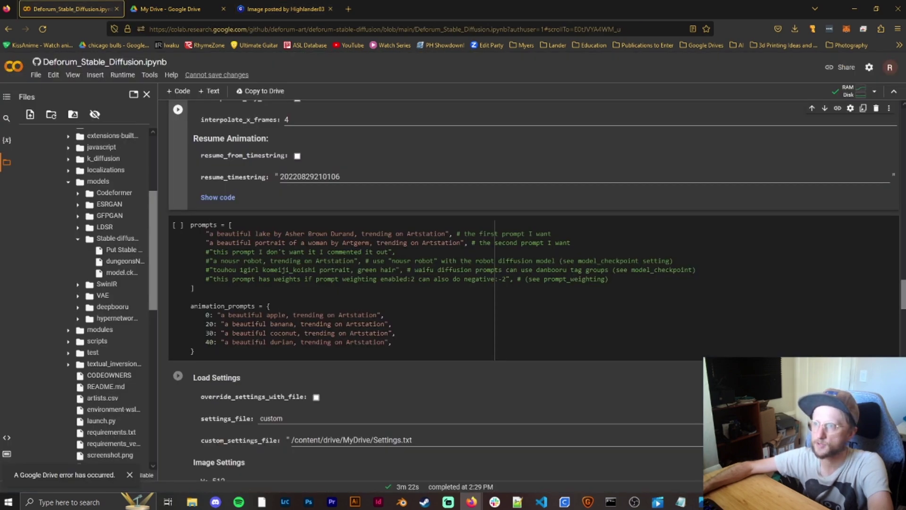
# - Paste astronaut prompts at frames 0, 100, 200, 300, 400: prehistoric jungle, Egypt, Rome, medieval, feudal China
pyautogui.click(681, 501)
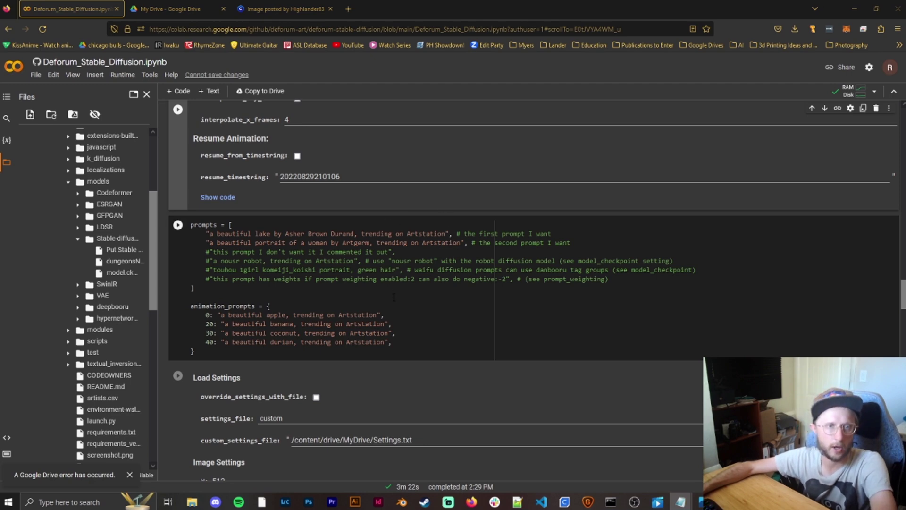
pyautogui.moveTo(381, 314); pyautogui.dragTo(217, 315)
pyautogui.hotkey('ctrl', 'v')
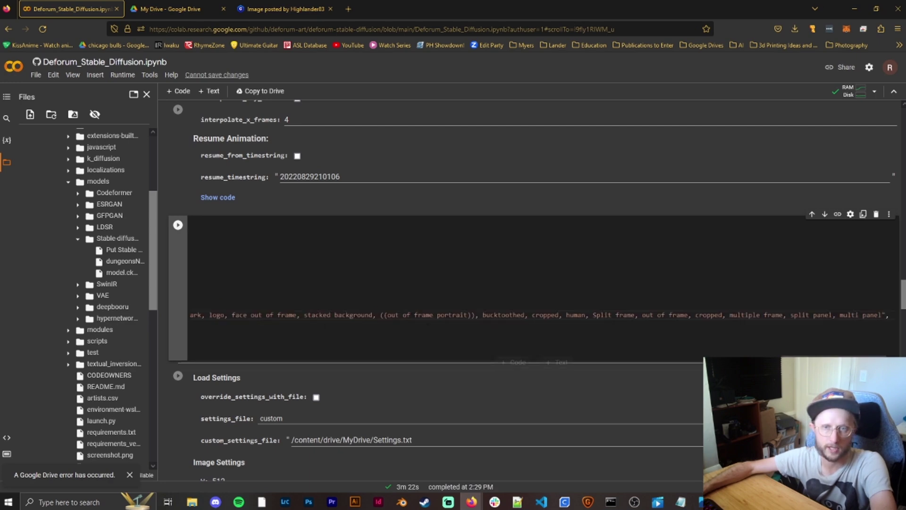
pyautogui.moveTo(437, 354); pyautogui.dragTo(329, 357)
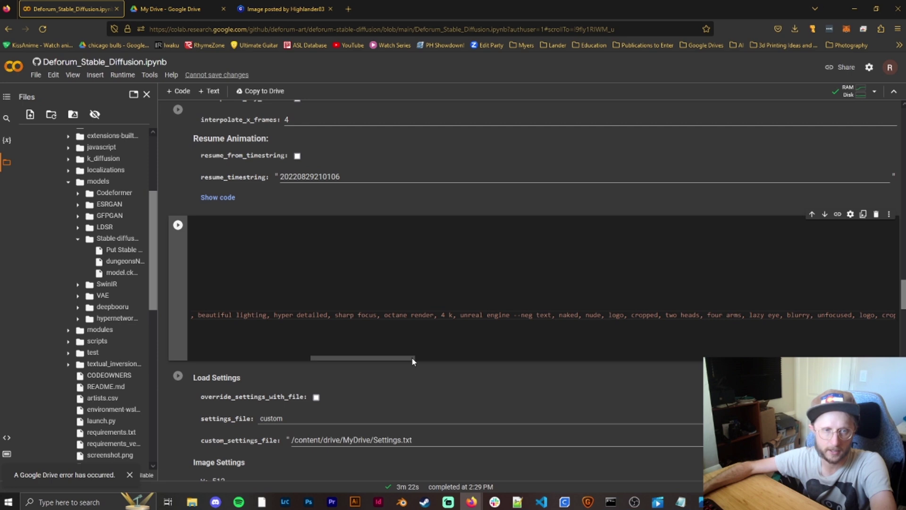
pyautogui.moveTo(408, 356); pyautogui.dragTo(222, 367)
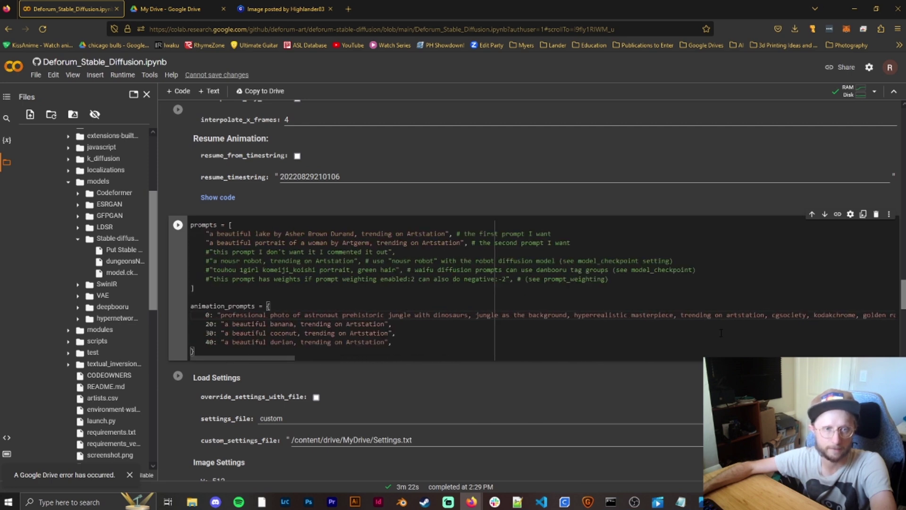
pyautogui.hotkey('alt', 'Tab')
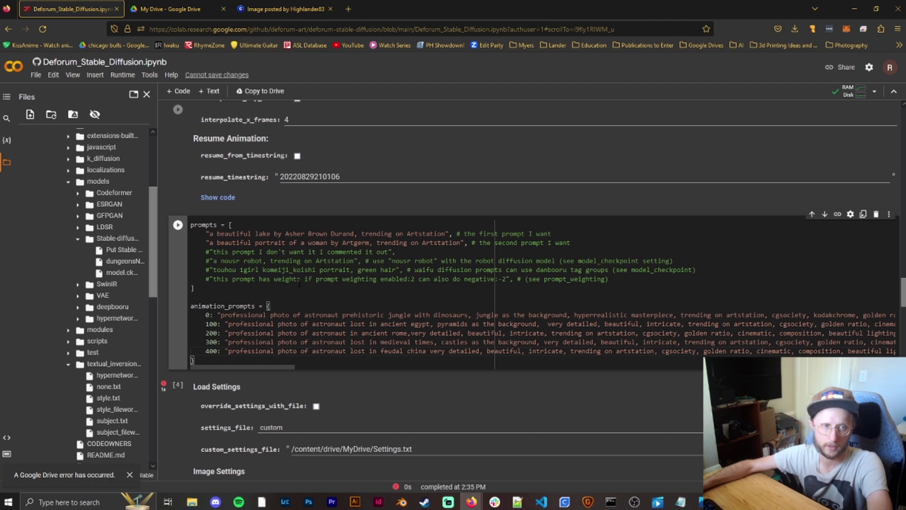
pyautogui.hotkey('alt', 'Tab')
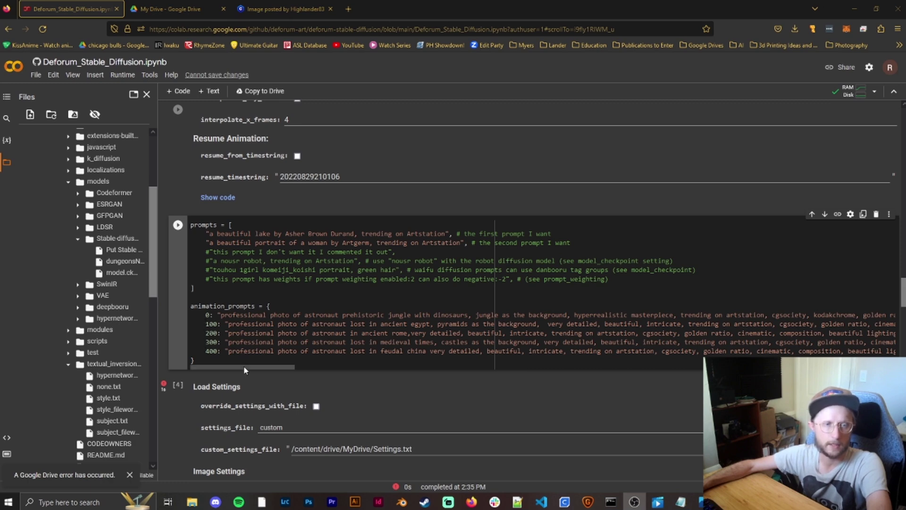
pyautogui.moveTo(242, 367); pyautogui.dragTo(845, 368)
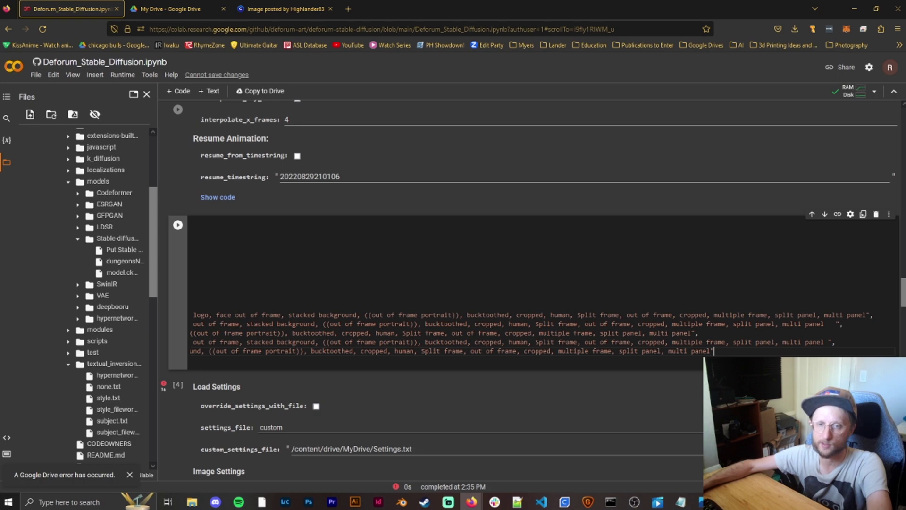
pyautogui.click(718, 331)
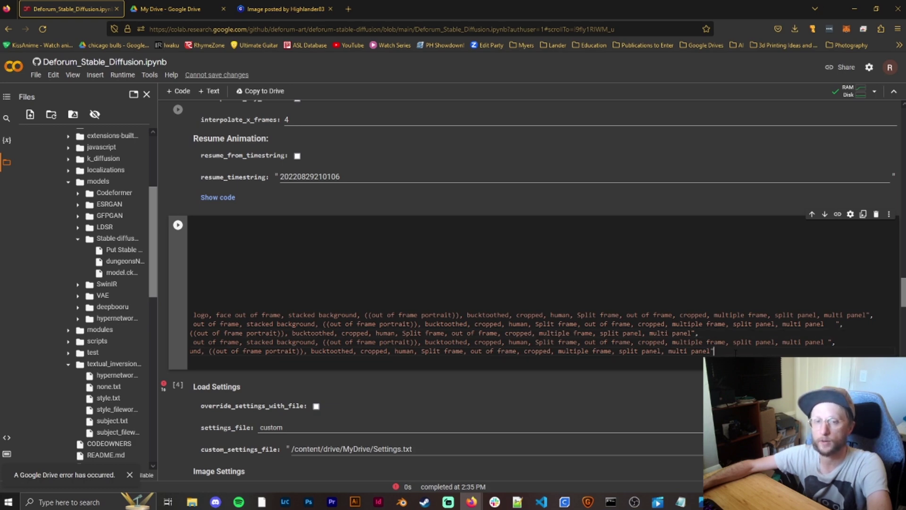
pyautogui.moveTo(803, 367); pyautogui.dragTo(204, 395)
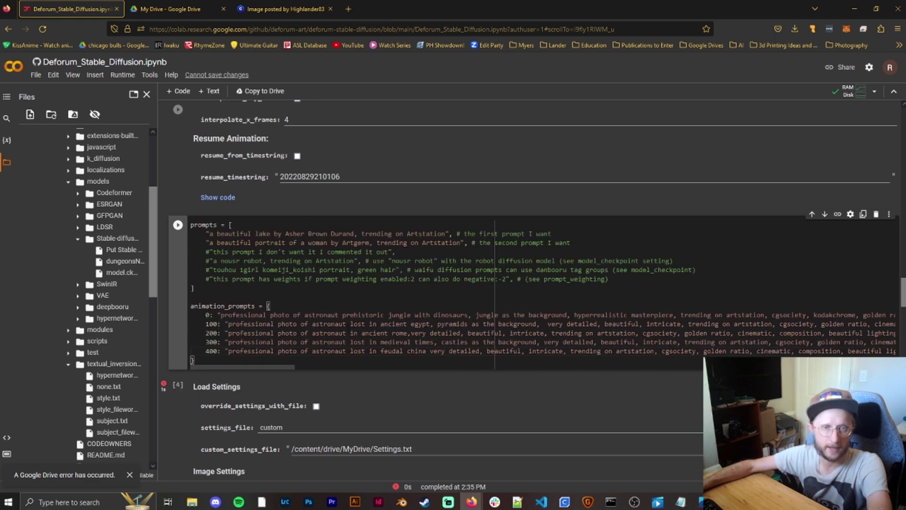
# - Set the image width to 540 and height to 960
pyautogui.scroll(-6, 185, 269)
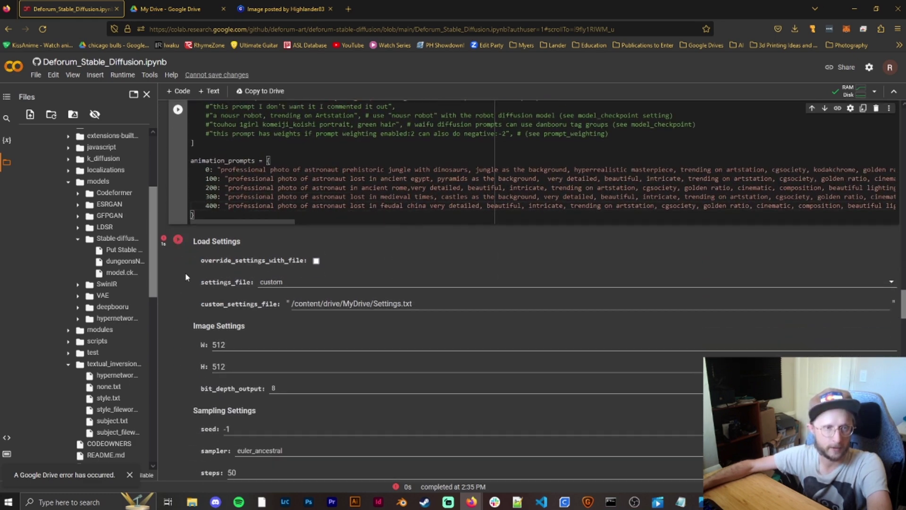
pyautogui.scroll(1, 186, 260)
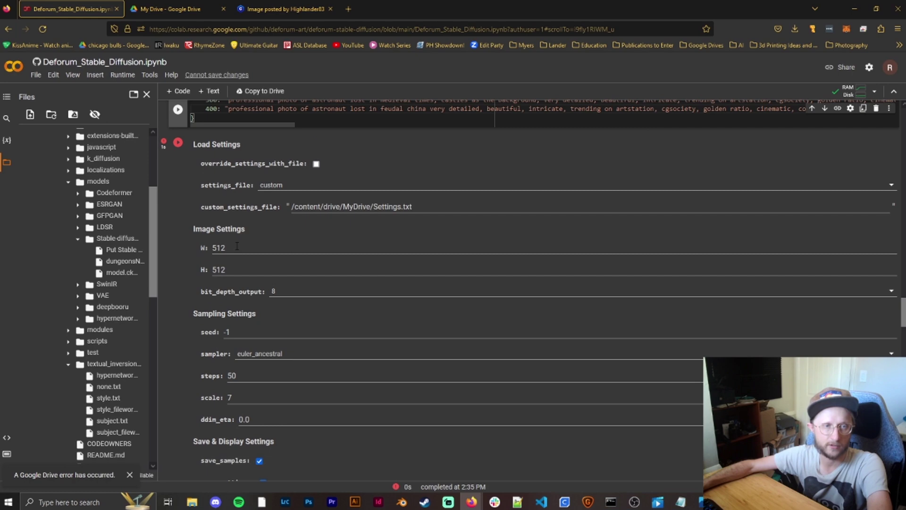
pyautogui.doubleClick(218, 248)
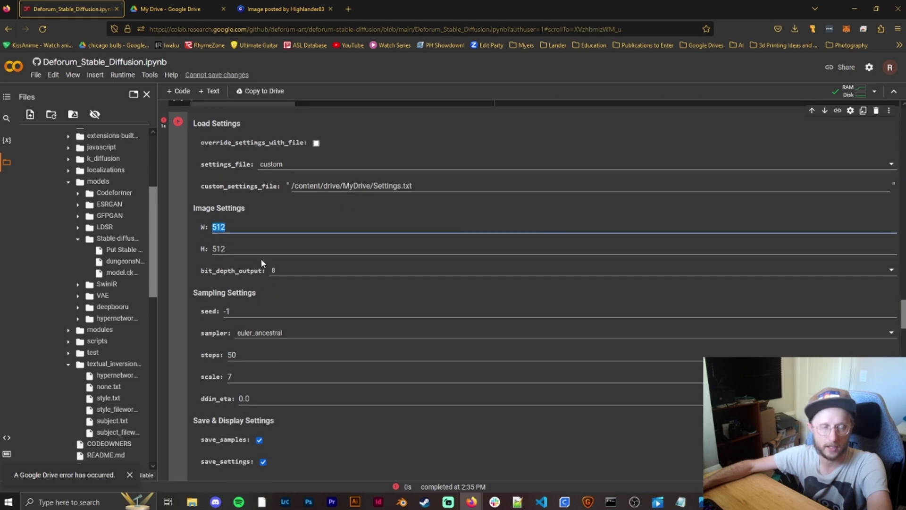
pyautogui.write('5')
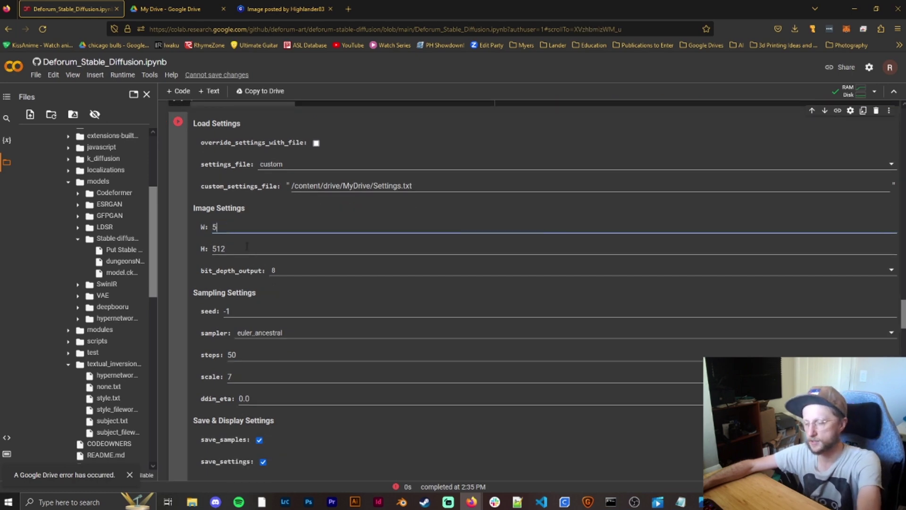
pyautogui.write('40')
pyautogui.press('Tab')
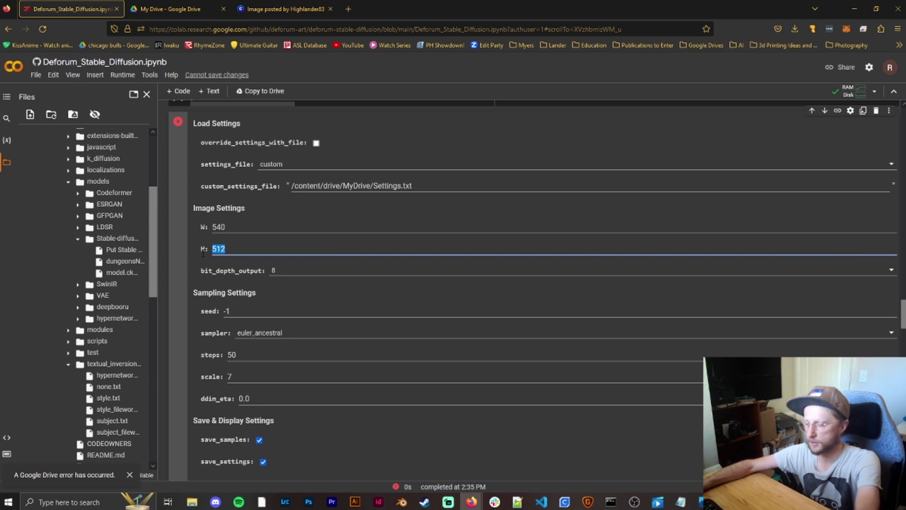
pyautogui.write('960')
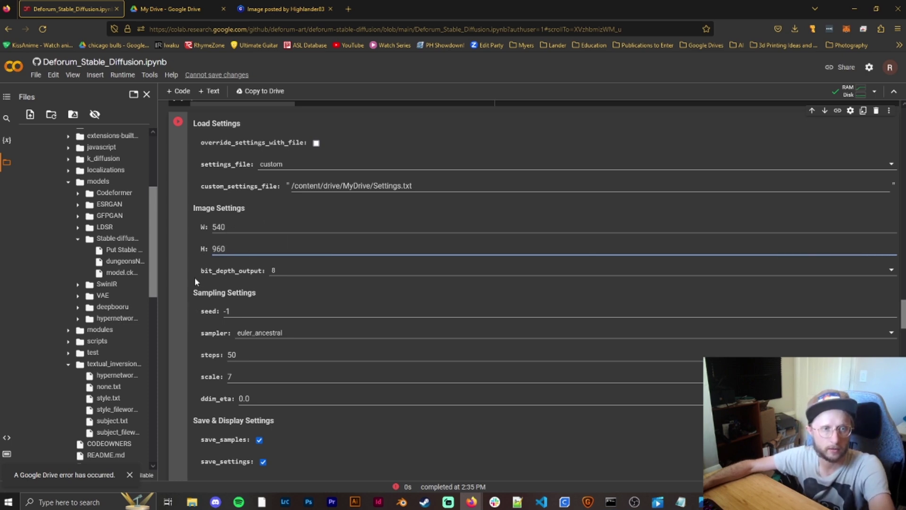
# - Keep the euler_ancestral sampler, change steps from 50 to 25, and focus the scale value
pyautogui.scroll(-1, 194, 276)
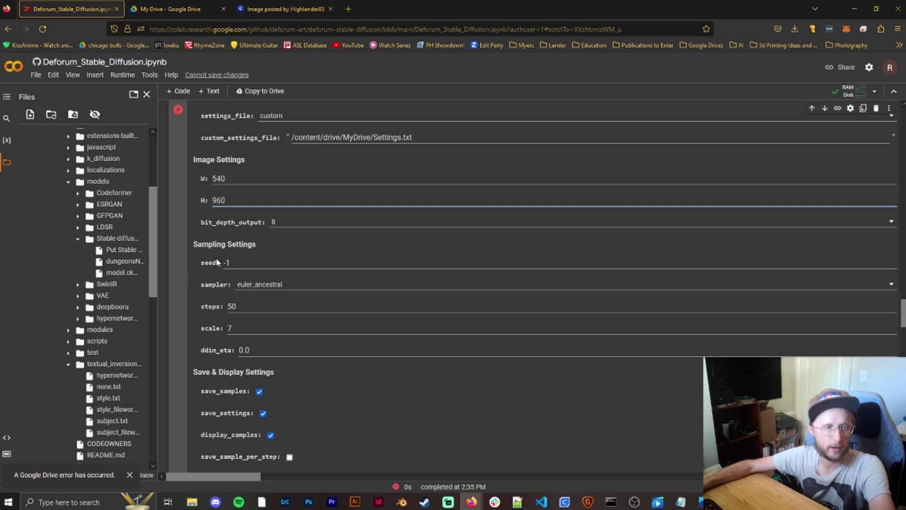
pyautogui.click(272, 288)
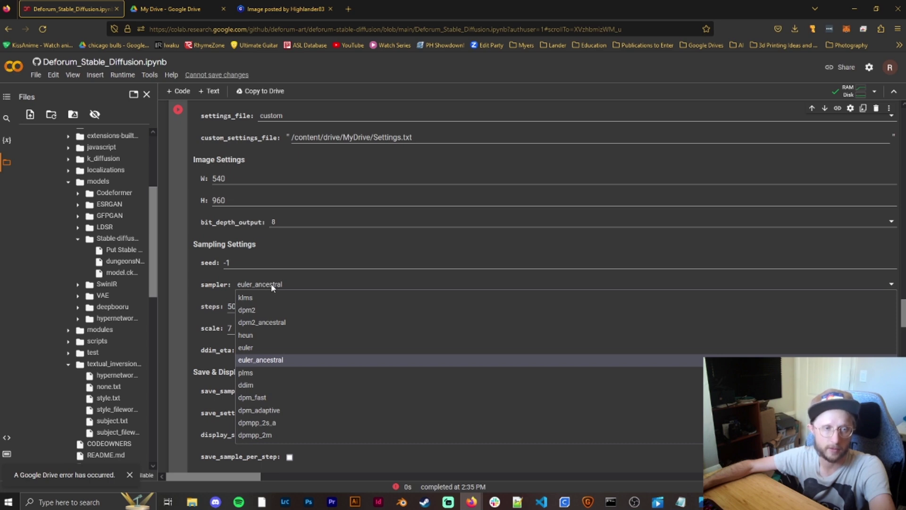
pyautogui.click(272, 287)
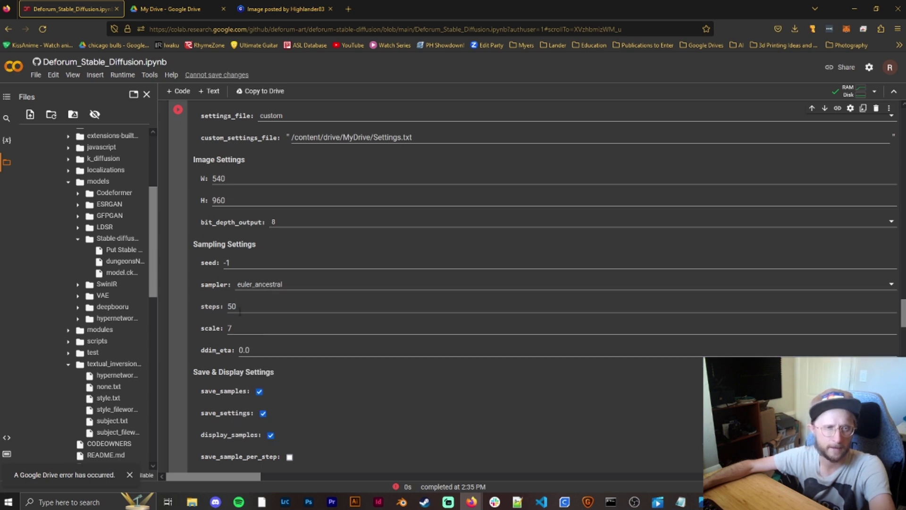
pyautogui.moveTo(242, 308); pyautogui.dragTo(230, 303)
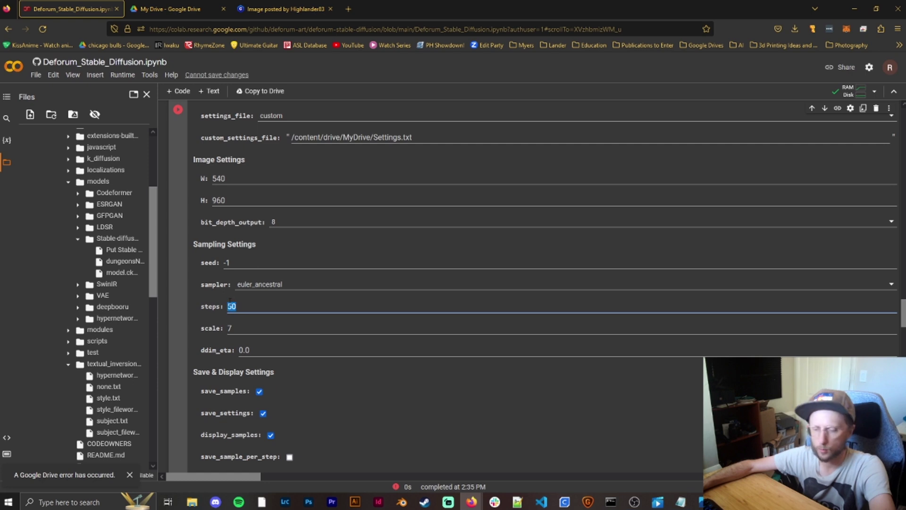
pyautogui.write('25')
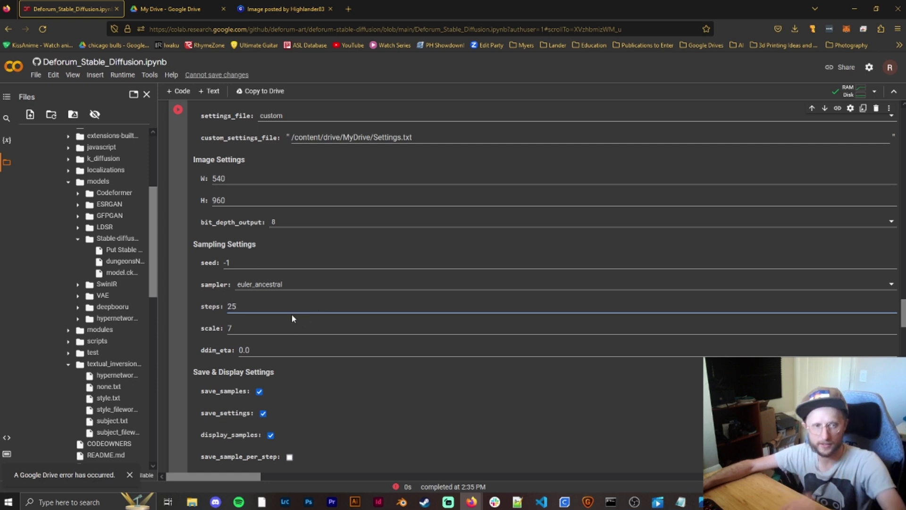
pyautogui.click(226, 329)
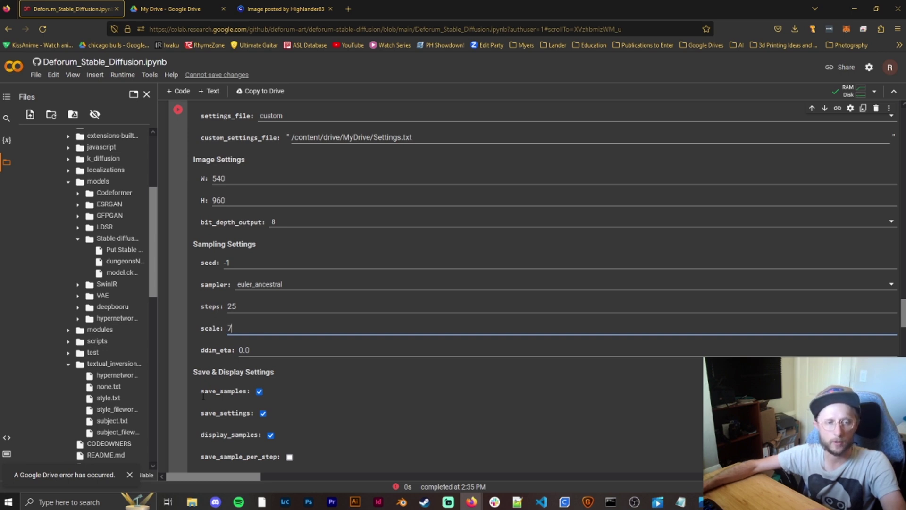
# - Replace the batch name StableFun with 'tiktik trend tutorial'
pyautogui.scroll(-5, 211, 349)
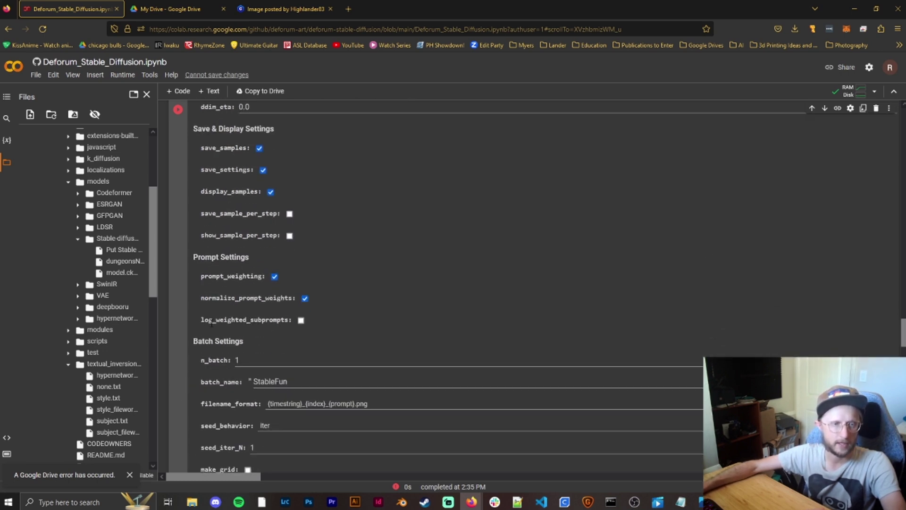
pyautogui.scroll(-2, 287, 294)
pyautogui.moveTo(287, 289); pyautogui.dragTo(231, 282)
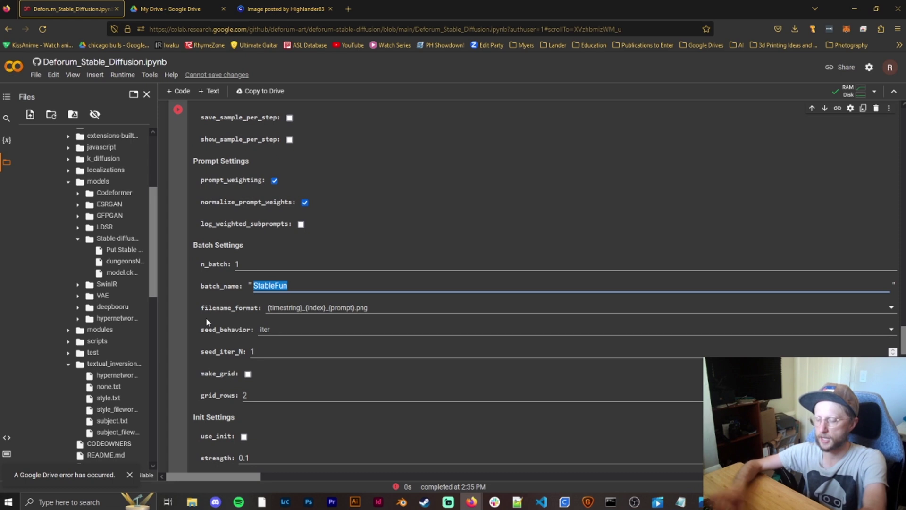
pyautogui.write('tiktik trend ')
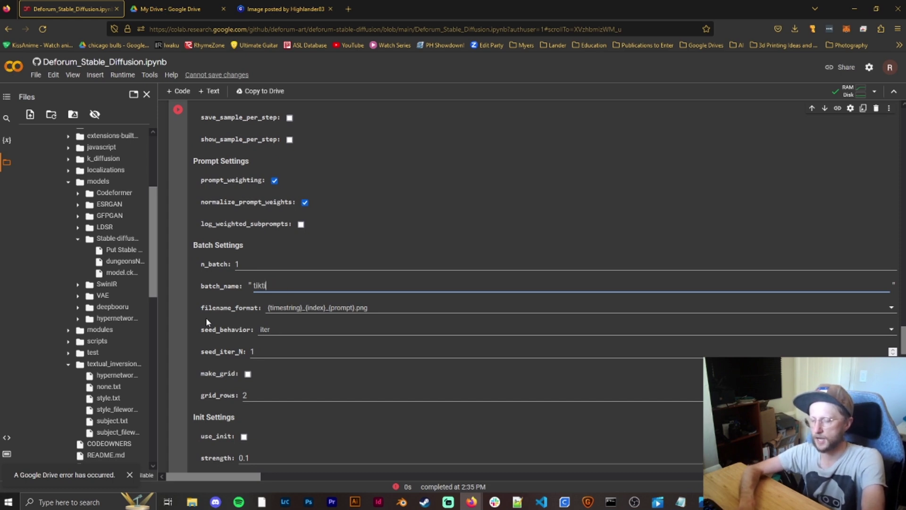
pyautogui.write('tutorial')
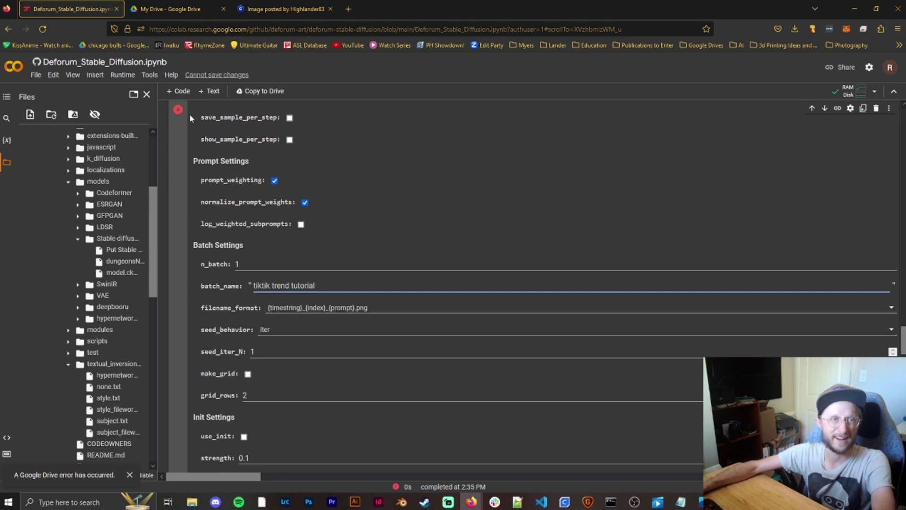
# - Set the init image strength to 0.9
pyautogui.scroll(-5, 178, 238)
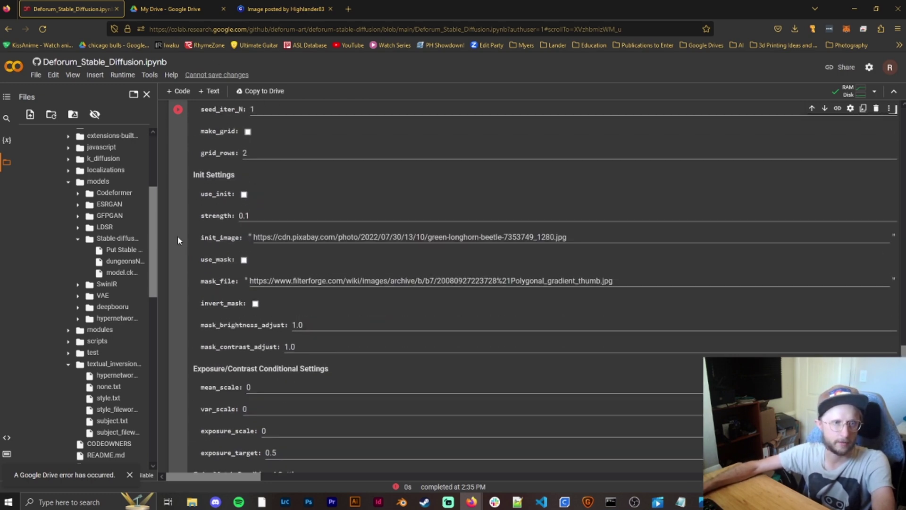
pyautogui.scroll(1, 230, 255)
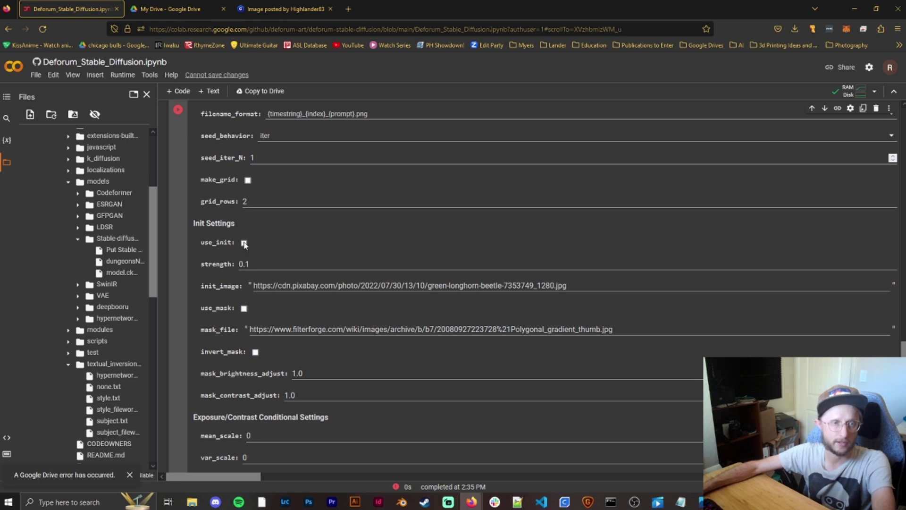
pyautogui.click(252, 267)
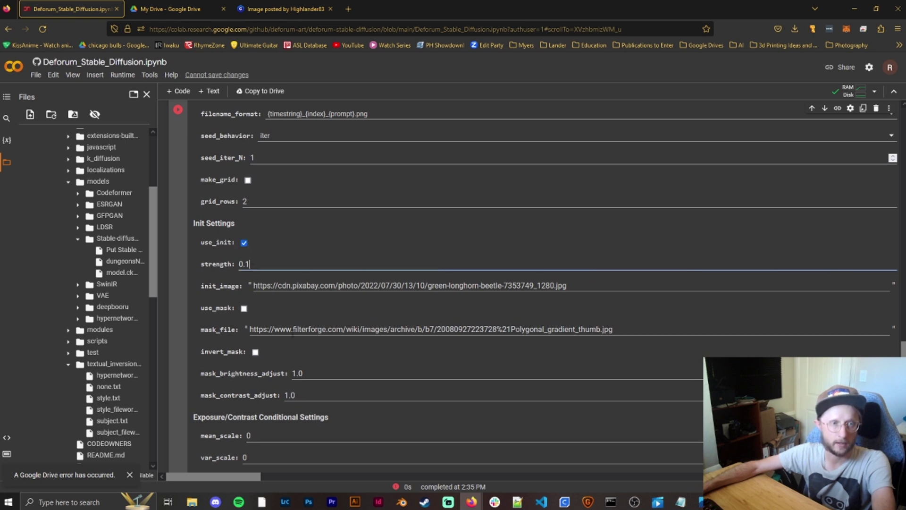
pyautogui.press('BackSpace')
pyautogui.write('9')
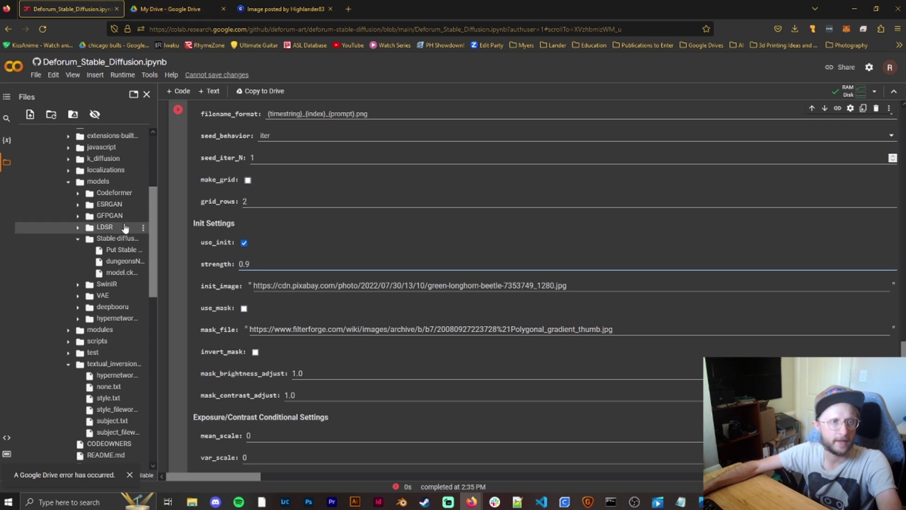
# - Set init_image to the copied path /content/drive/MyDrive/baseballjump.jpg
pyautogui.scroll(3, 111, 242)
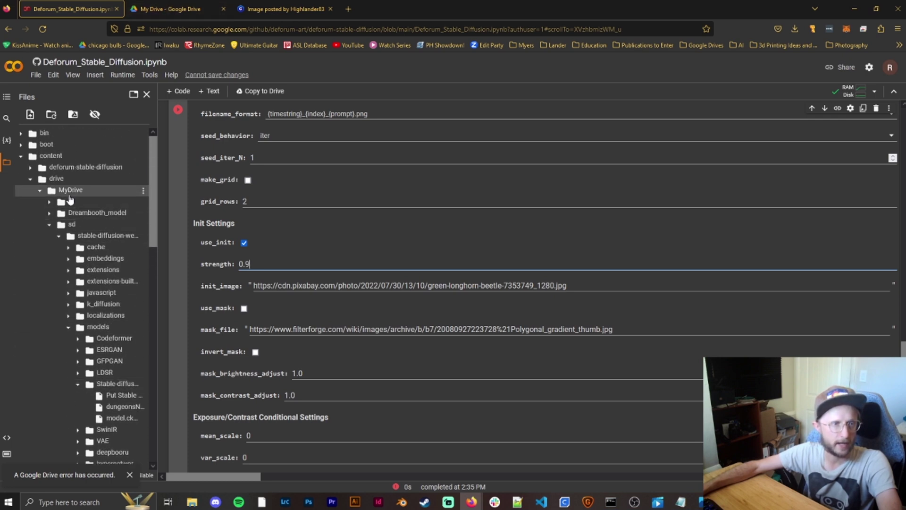
pyautogui.scroll(-6, 108, 283)
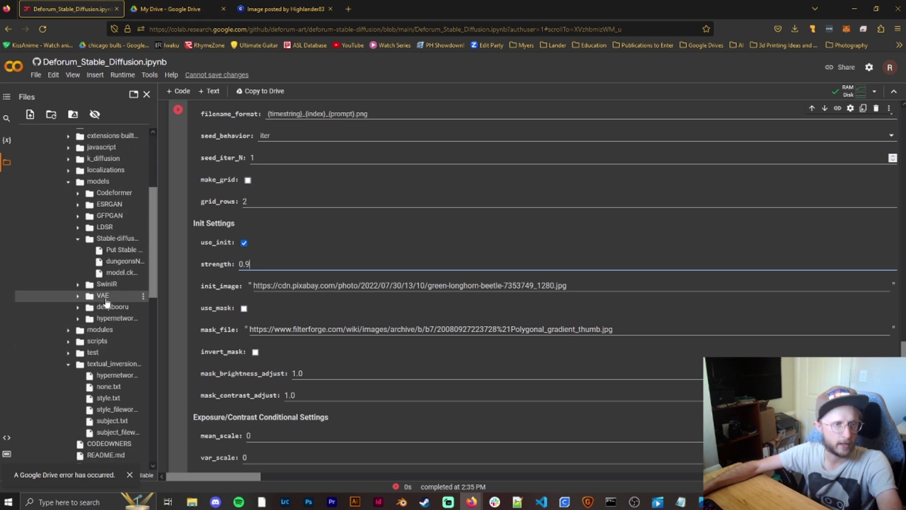
pyautogui.scroll(-3, 113, 253)
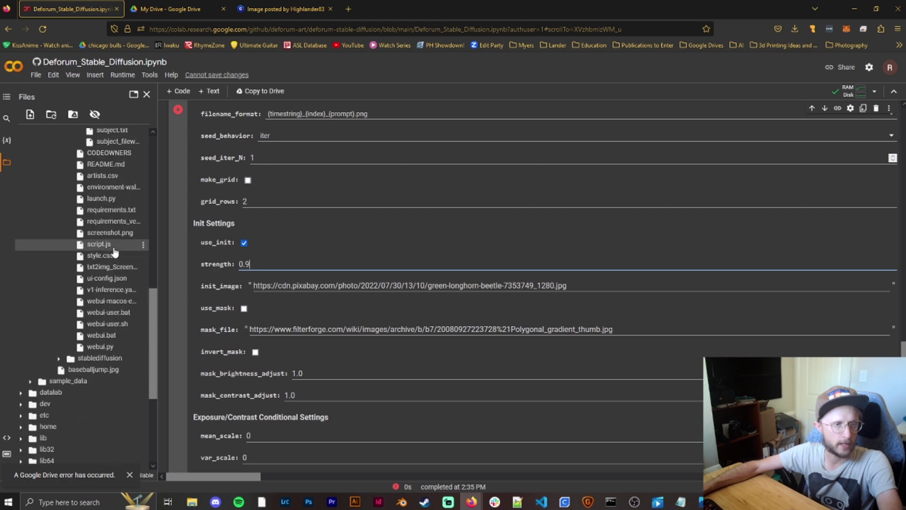
pyautogui.rightClick(100, 376)
pyautogui.click(127, 433)
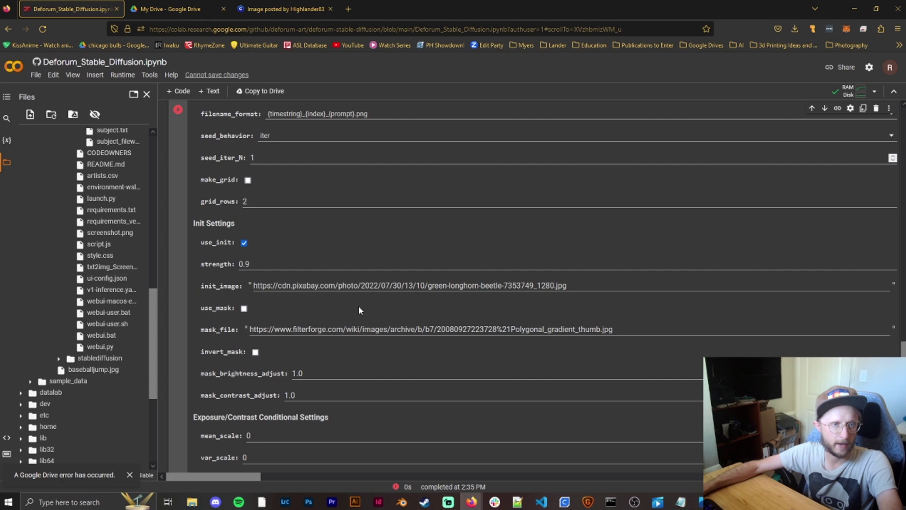
pyautogui.moveTo(579, 287); pyautogui.dragTo(211, 283)
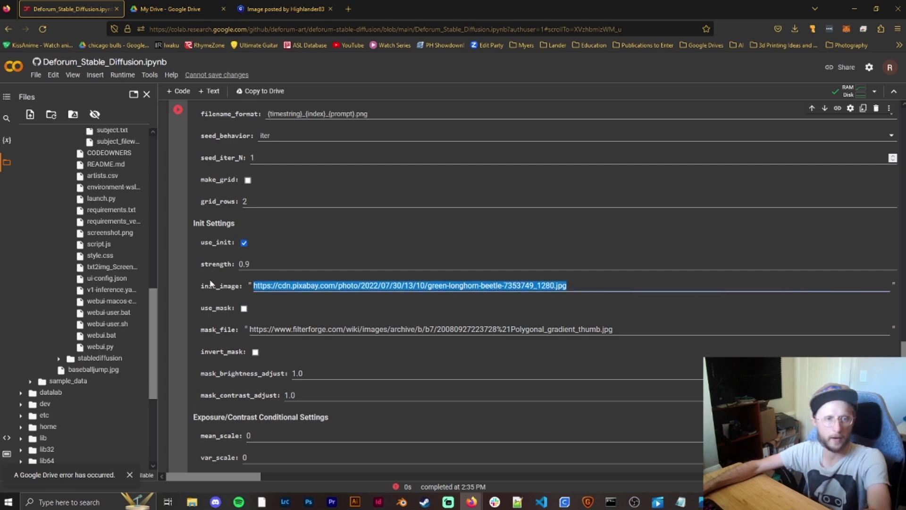
pyautogui.hotkey('ctrl', 'v')
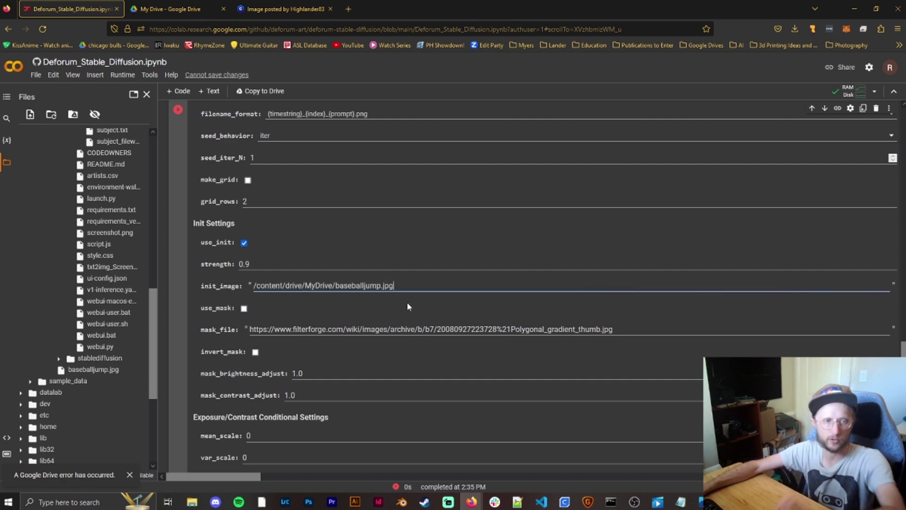
pyautogui.scroll(-10, 202, 332)
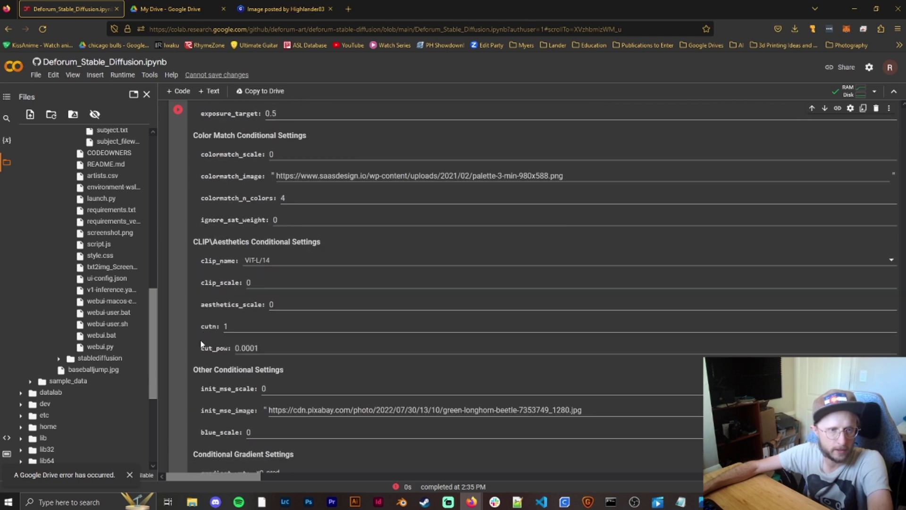
# - Run every notebook cell with Run all, choosing Continue anyway at the code warning
pyautogui.scroll(6, 200, 343)
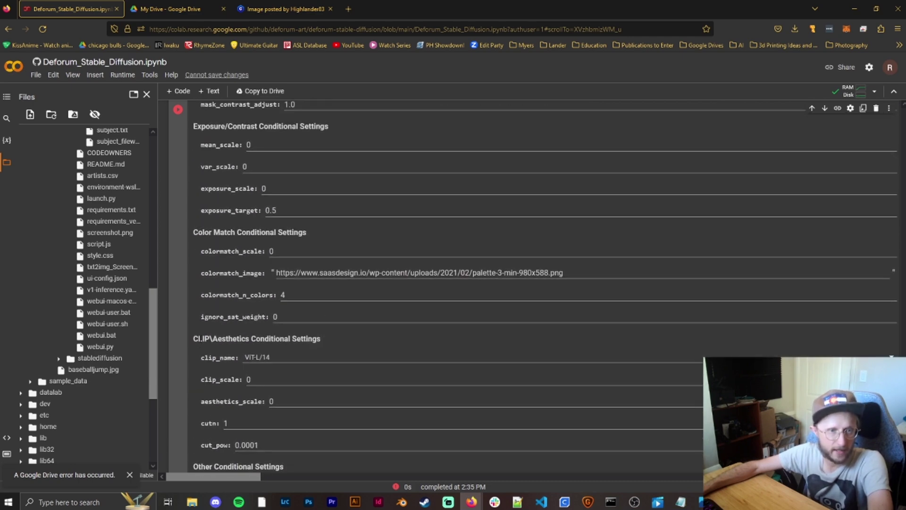
pyautogui.scroll(-10, 189, 349)
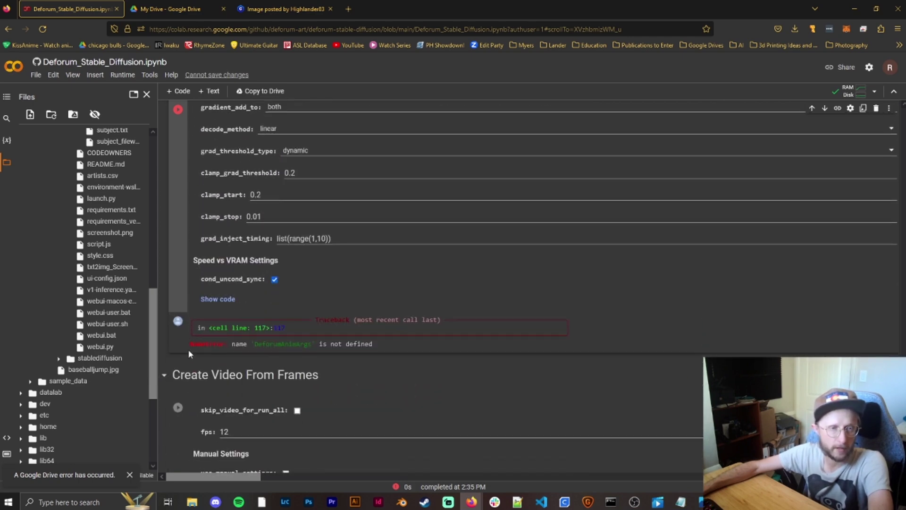
pyautogui.scroll(20, 190, 353)
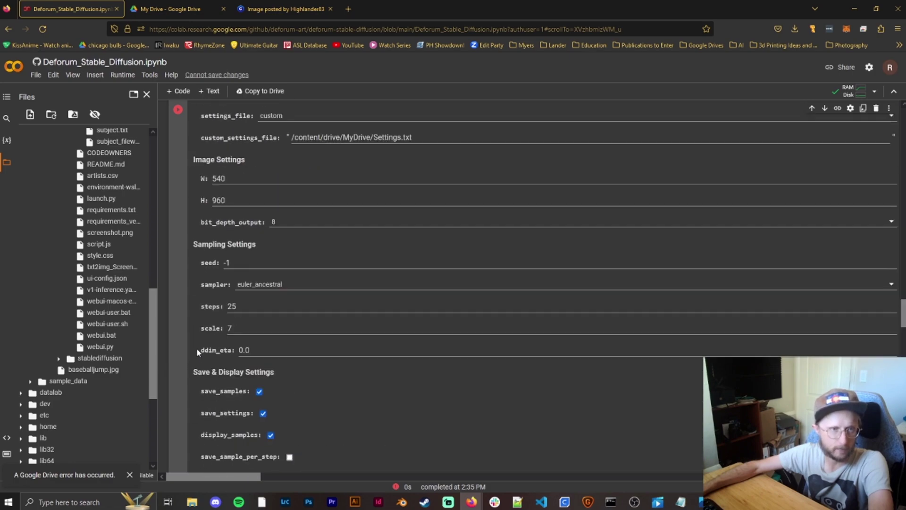
pyautogui.scroll(20, 197, 352)
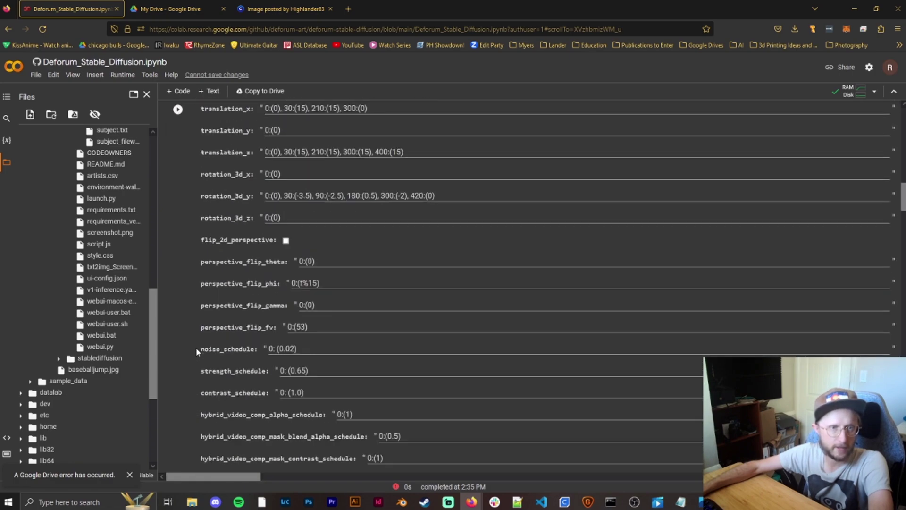
pyautogui.scroll(5, 197, 348)
pyautogui.scroll(-12, 195, 349)
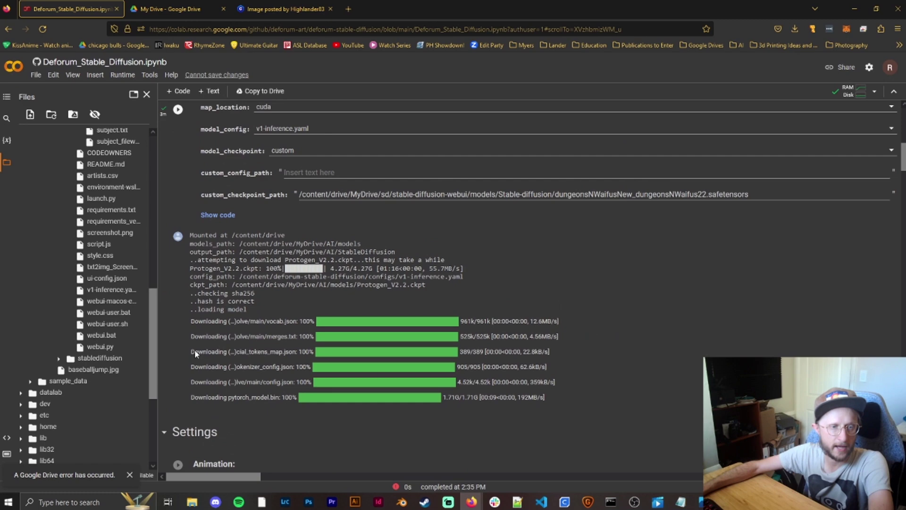
pyautogui.scroll(4, 195, 343)
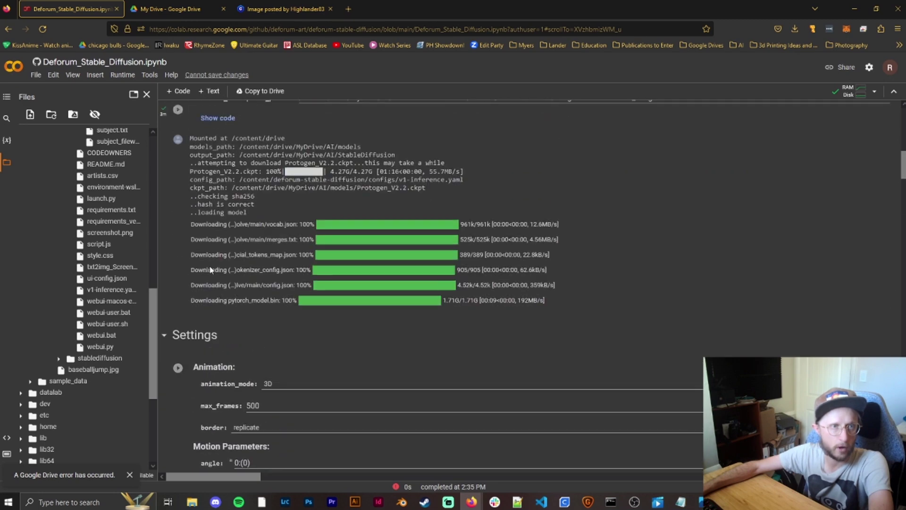
pyautogui.scroll(-3, 200, 340)
pyautogui.scroll(6, 199, 333)
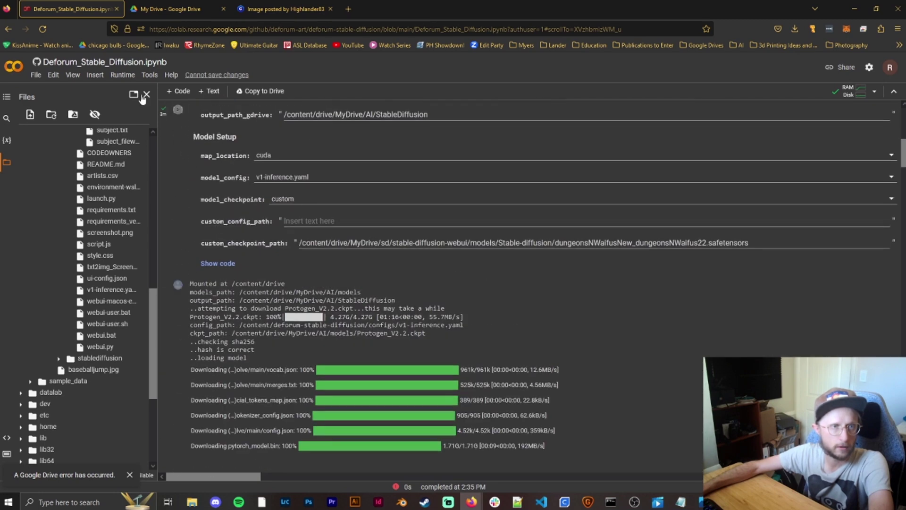
pyautogui.click(123, 75)
pyautogui.click(128, 91)
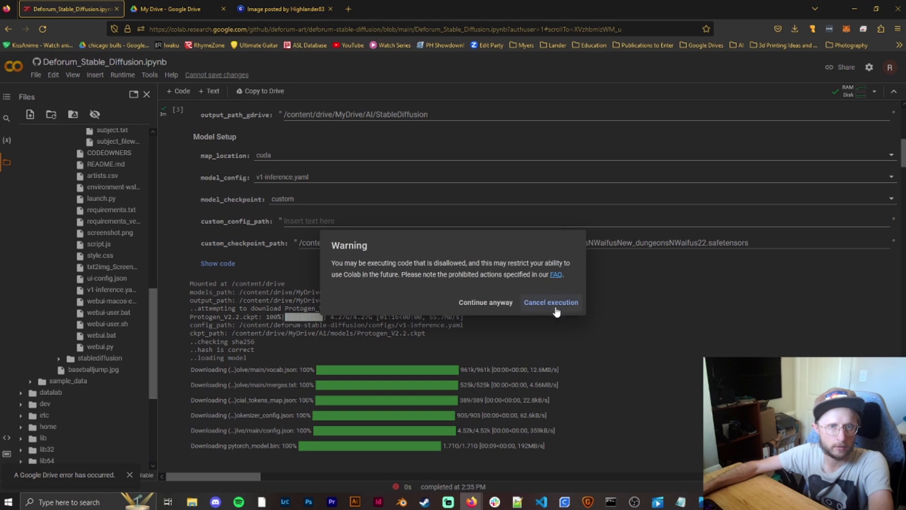
pyautogui.click(491, 303)
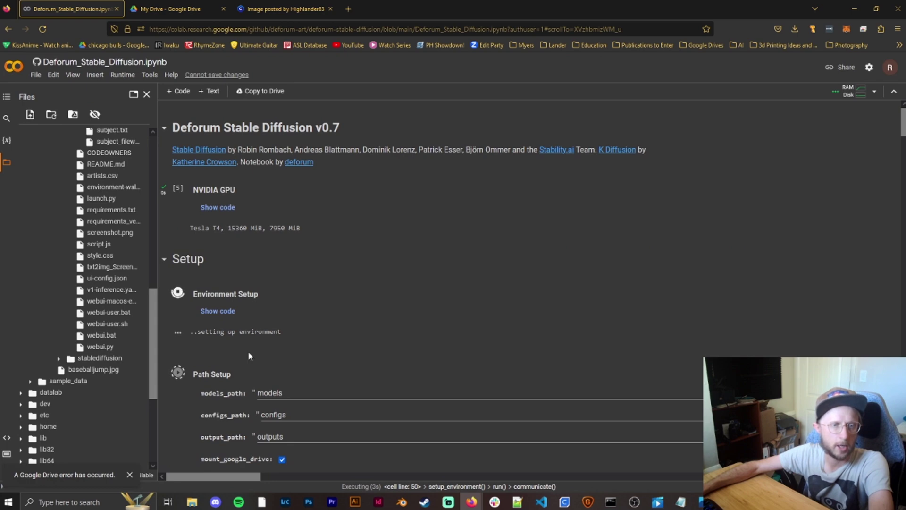
# - Scroll through the running notebook's cells as setup and settings execute
pyautogui.scroll(-10, 248, 351)
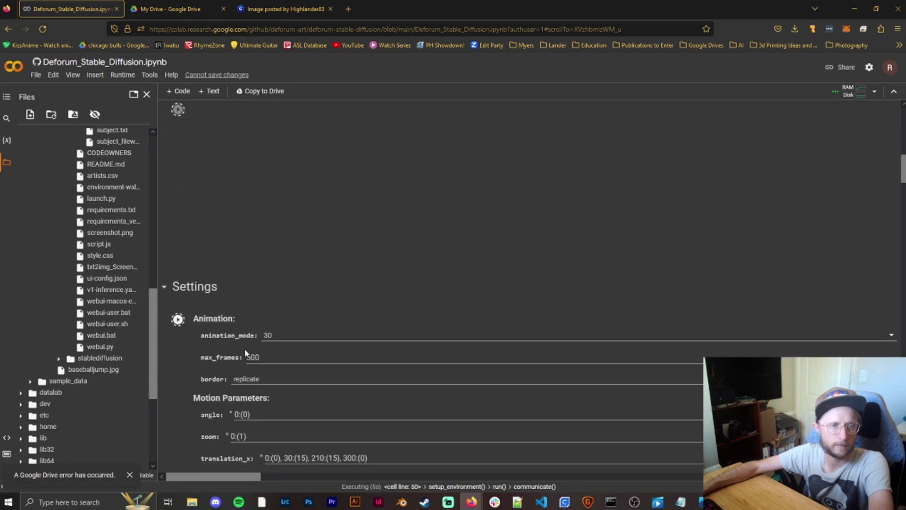
pyautogui.scroll(-4, 245, 352)
pyautogui.scroll(-20, 244, 350)
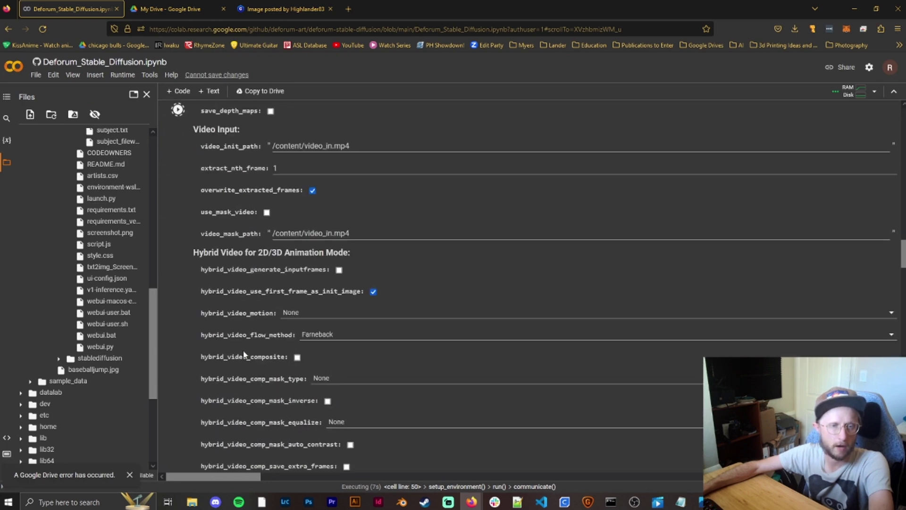
pyautogui.scroll(-20, 244, 349)
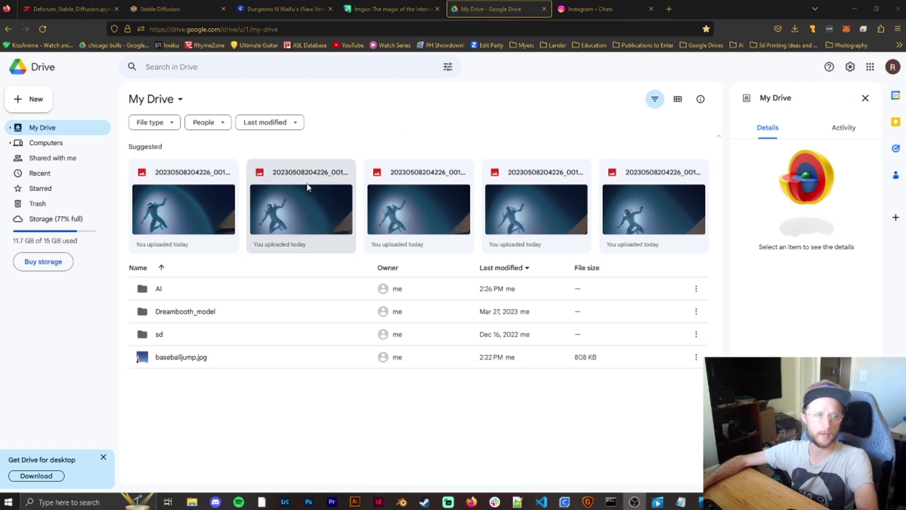
# - Open AI > StableDiffusion > 2023-05 > tiktik trend tutorial and browse the generated PNG frames
pyautogui.doubleClick(180, 291)
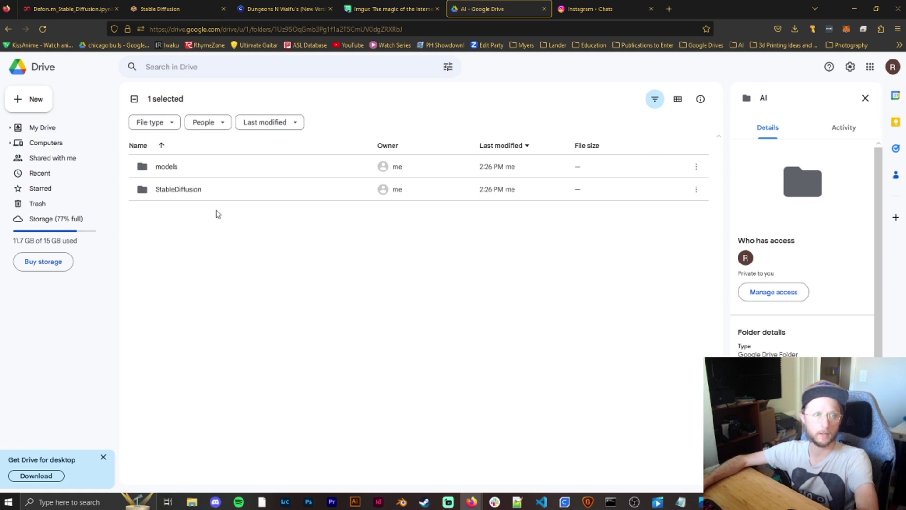
pyautogui.doubleClick(211, 194)
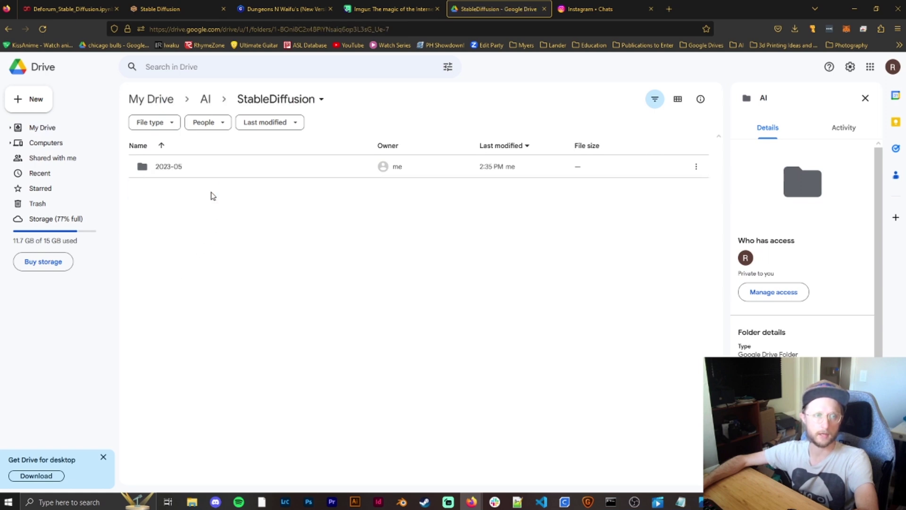
pyautogui.doubleClick(213, 168)
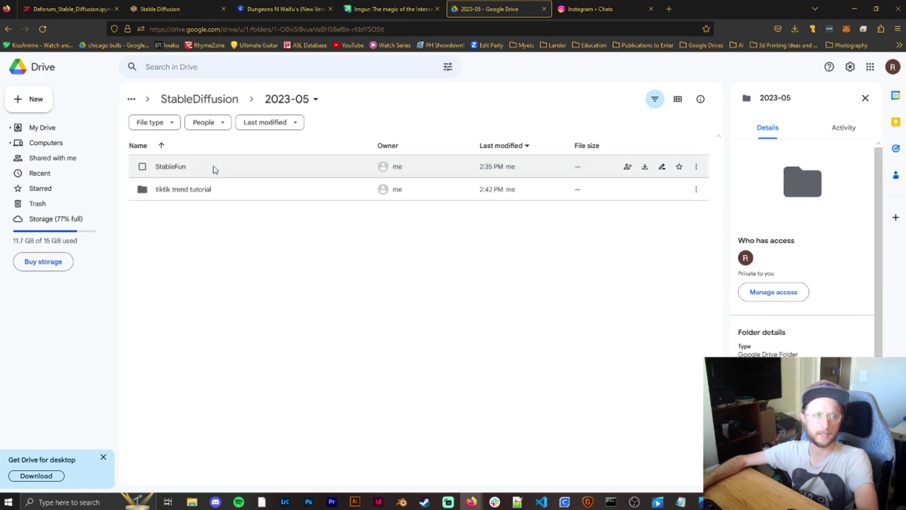
pyautogui.doubleClick(198, 193)
pyautogui.scroll(-3, 319, 191)
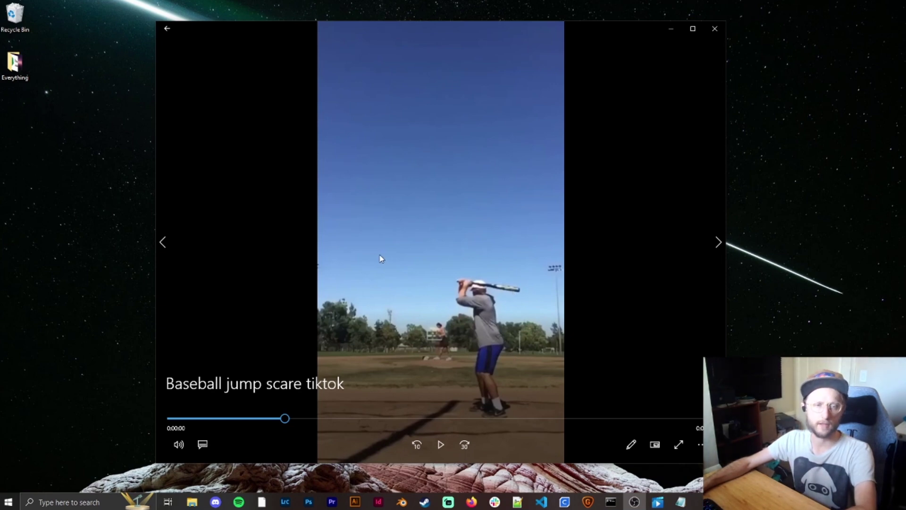
# - Capture the baseball close-up frame near 00:04.39, overwriting baseballjump.jpg in Downloads
pyautogui.click(638, 448)
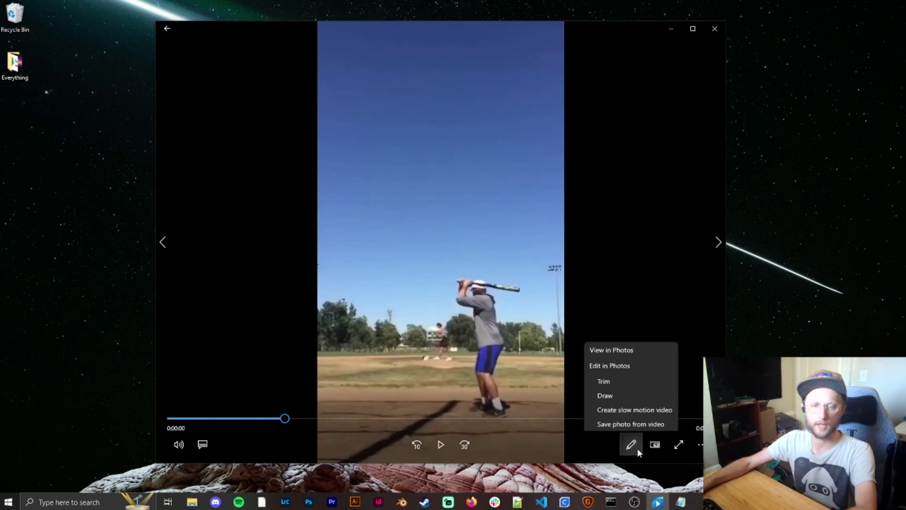
pyautogui.click(639, 423)
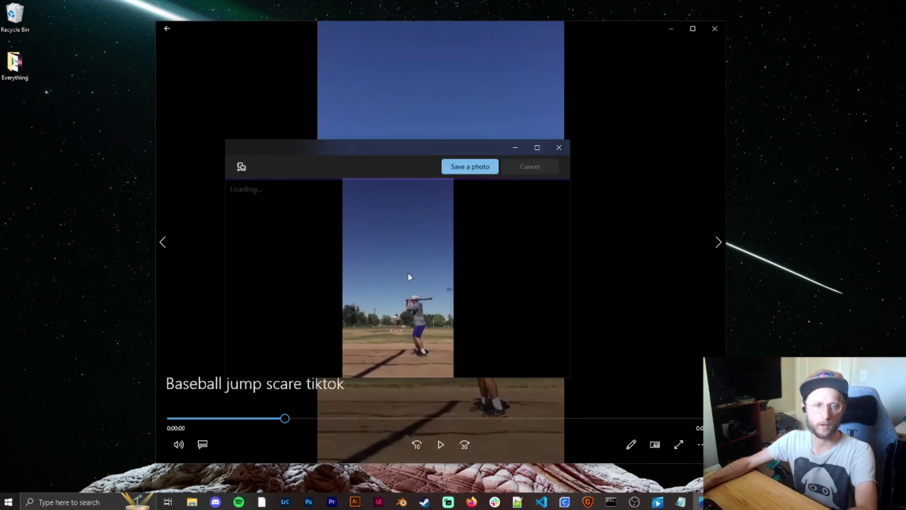
pyautogui.moveTo(341, 359); pyautogui.dragTo(460, 358)
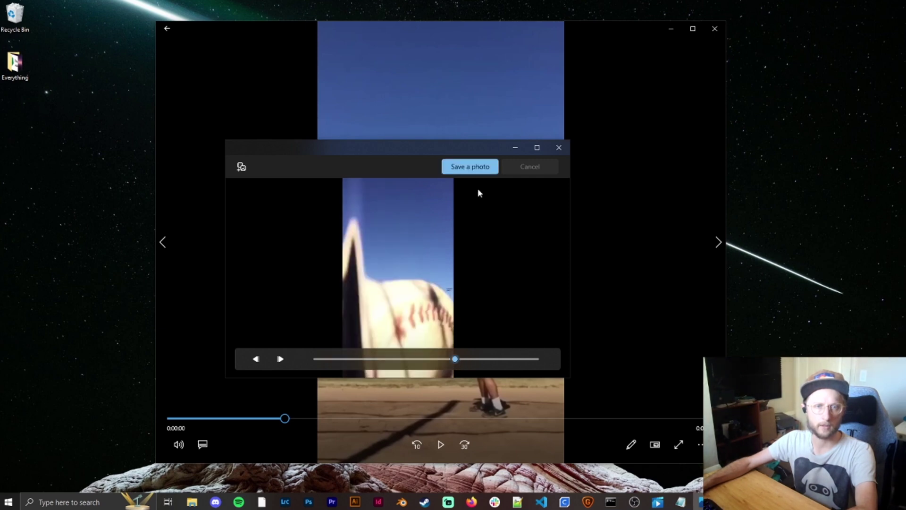
pyautogui.click(472, 167)
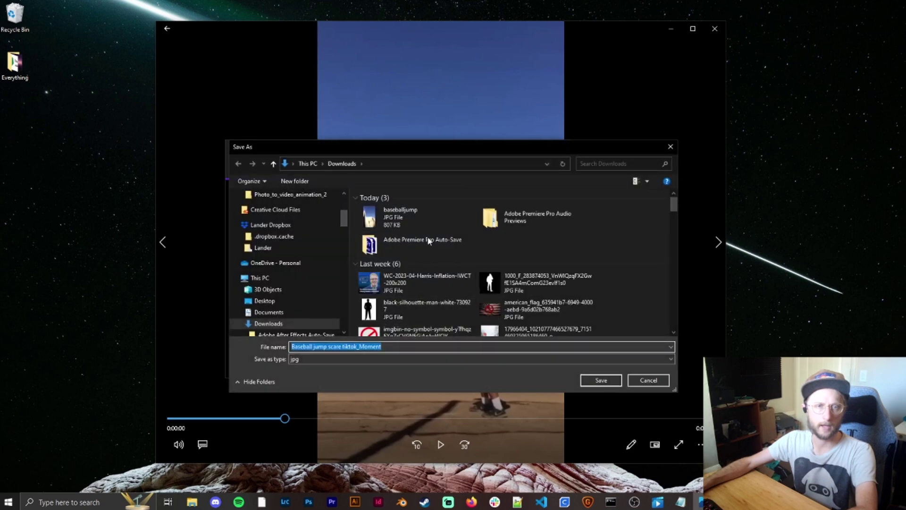
pyautogui.click(397, 212)
pyautogui.click(601, 381)
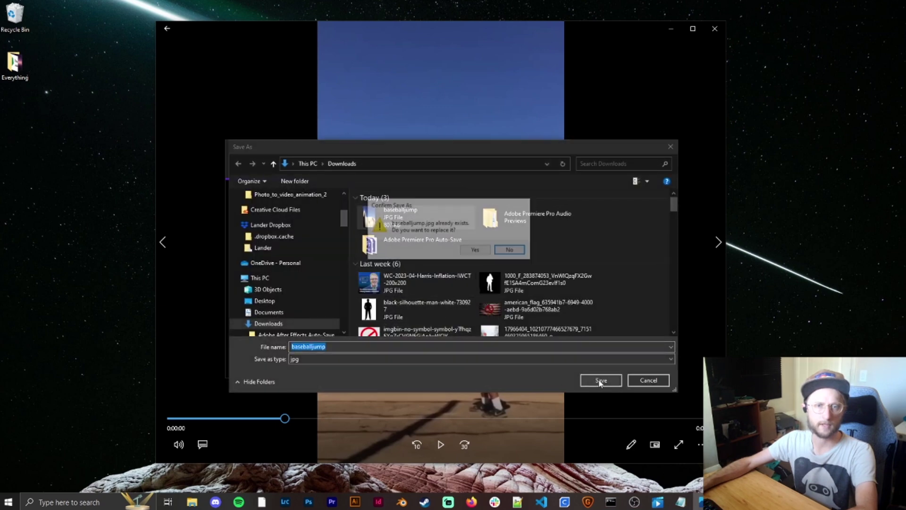
pyautogui.click(476, 249)
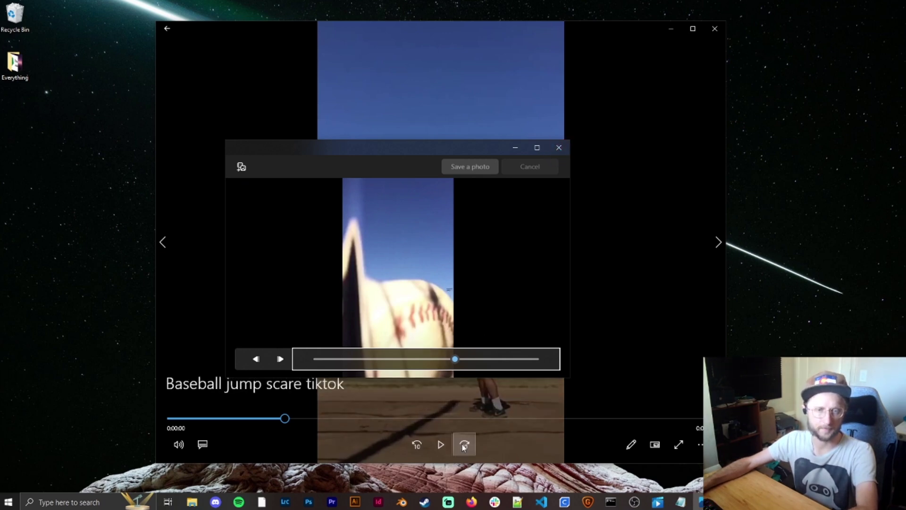
# - Bring the Stable Diffusion WebUI window forward and glance at txt2img before returning to Deforum
pyautogui.click(471, 503)
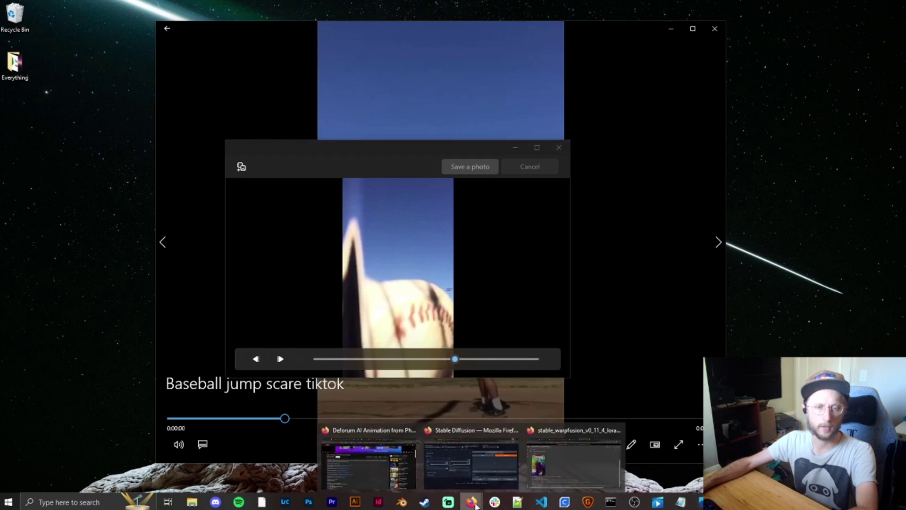
pyautogui.click(478, 455)
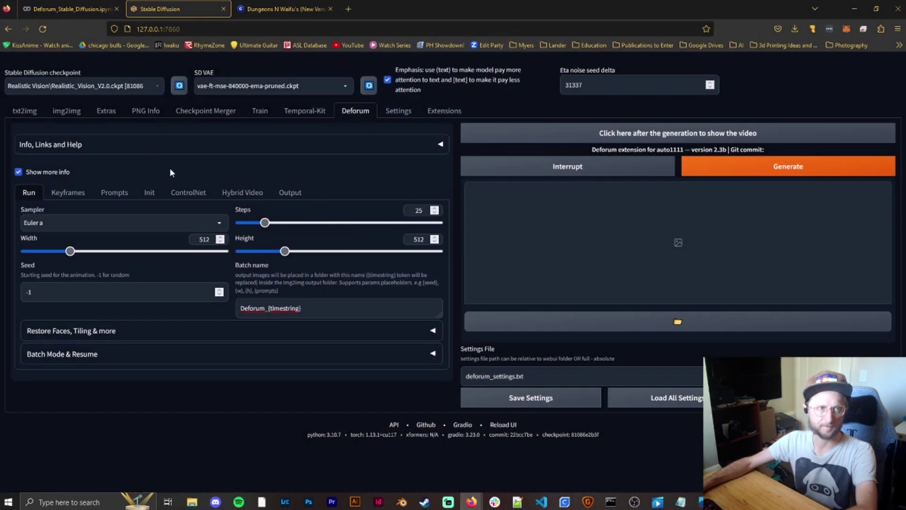
pyautogui.click(26, 112)
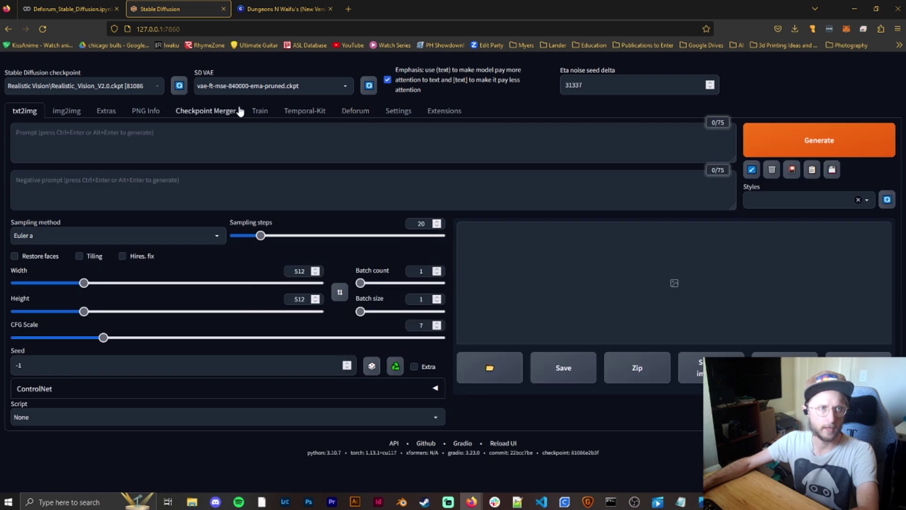
pyautogui.click(336, 115)
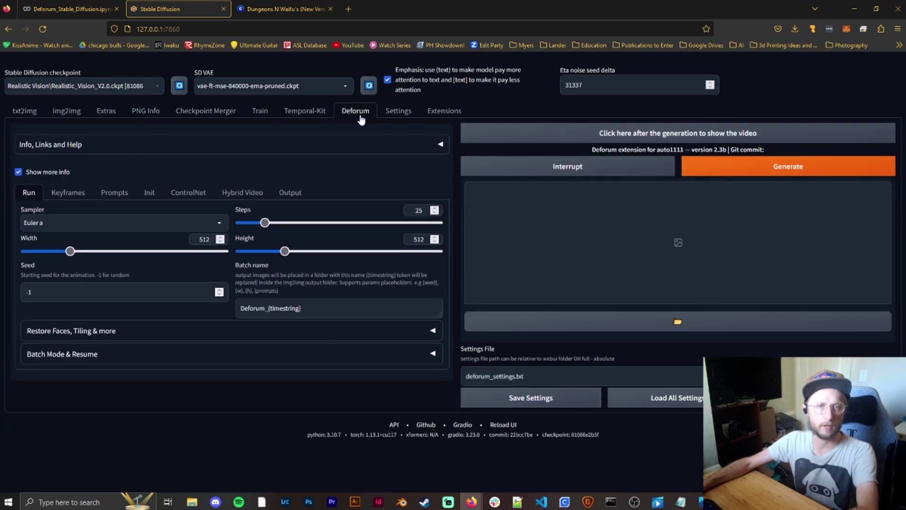
# - Load available extensions, search 'deforum', then return to Installed and the Deforum settings
pyautogui.click(444, 110)
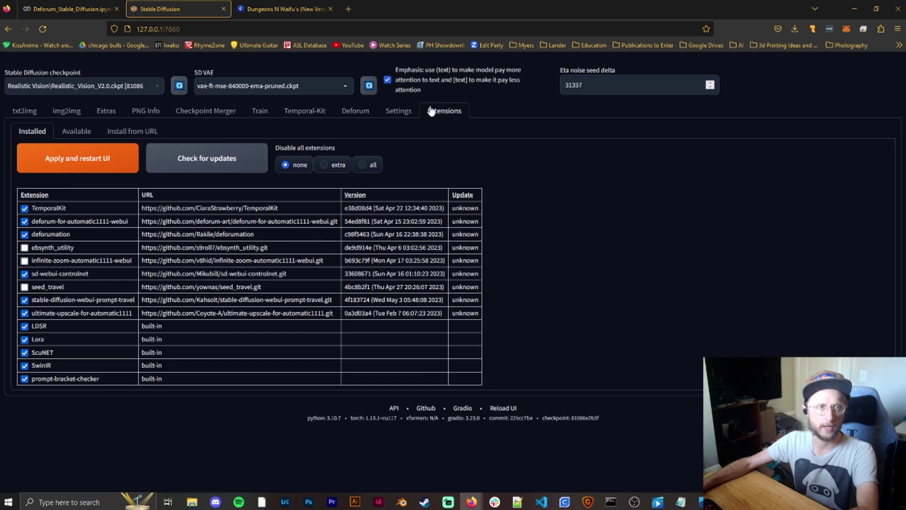
pyautogui.click(75, 133)
pyautogui.click(73, 146)
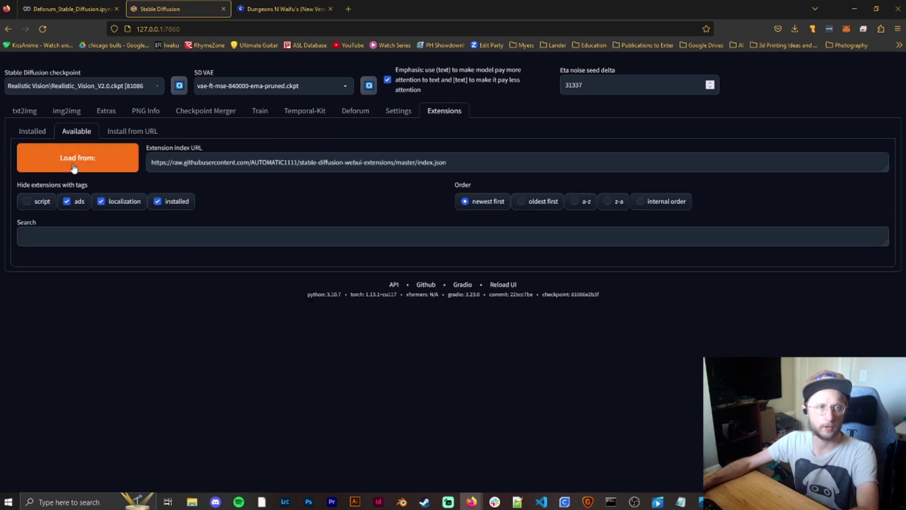
pyautogui.click(75, 259)
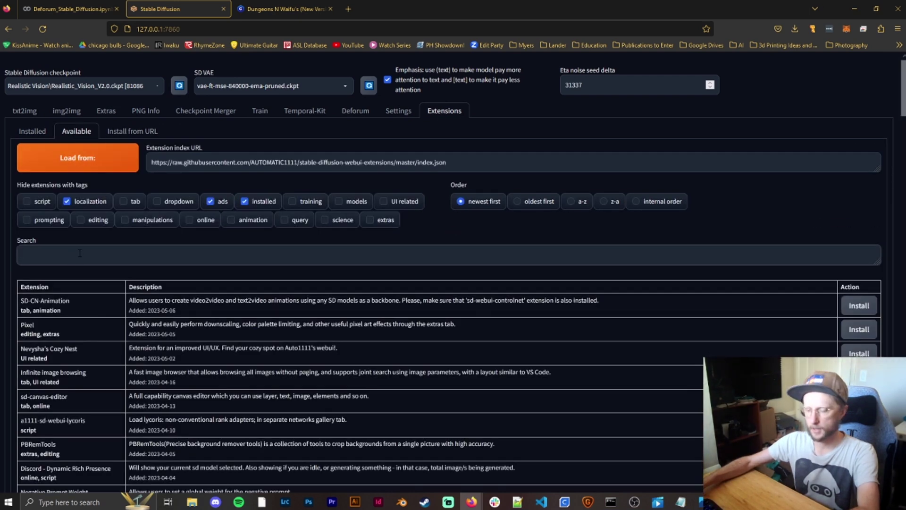
pyautogui.write('deforum')
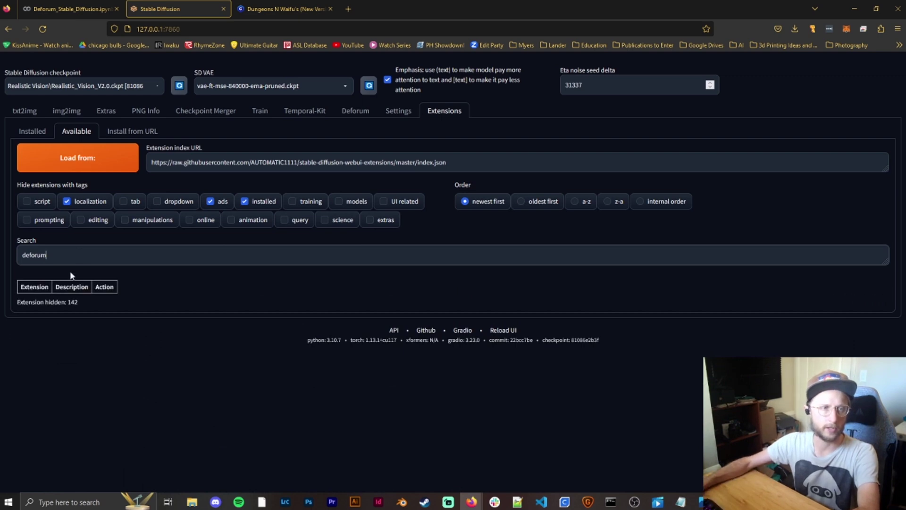
pyautogui.doubleClick(65, 258)
pyautogui.press('BackSpace')
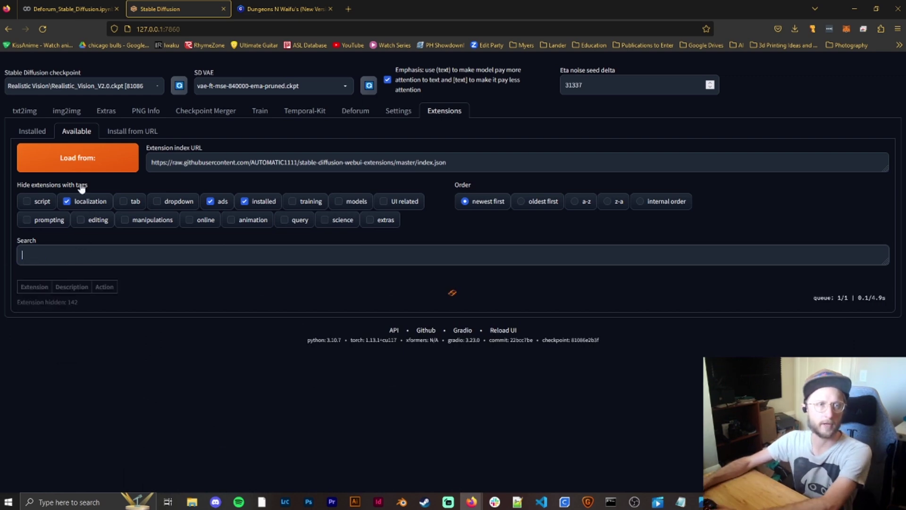
pyautogui.click(33, 131)
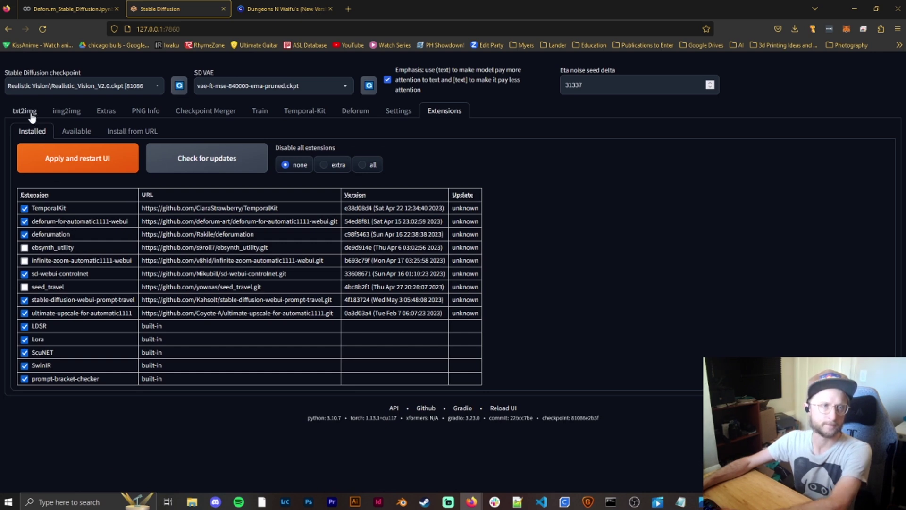
pyautogui.click(353, 112)
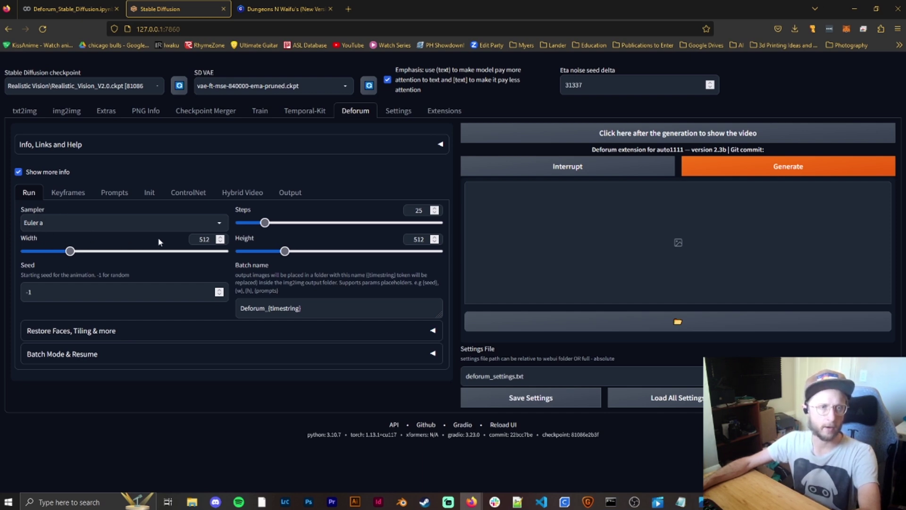
# - Set the Deforum width to 540 and height to 960, and retype the batch name as 'Tiktok trend'
pyautogui.doubleClick(204, 240)
pyautogui.write('540')
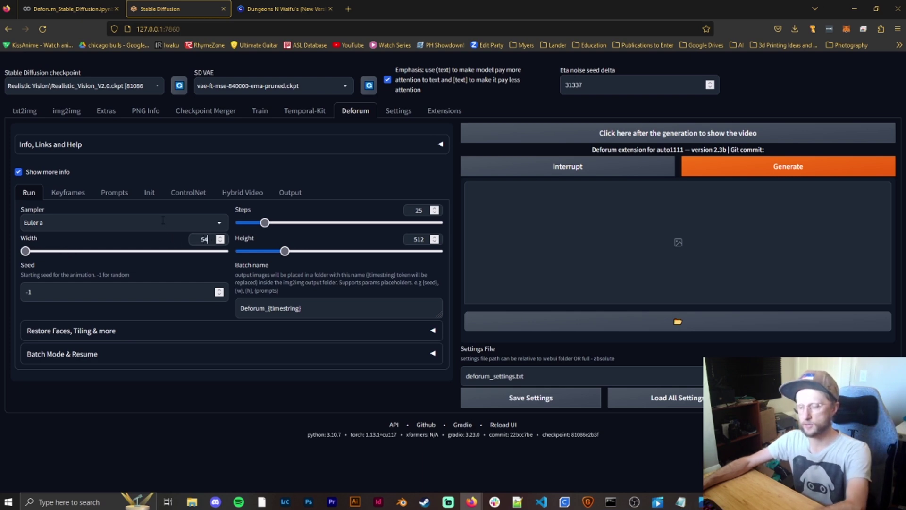
pyautogui.doubleClick(419, 240)
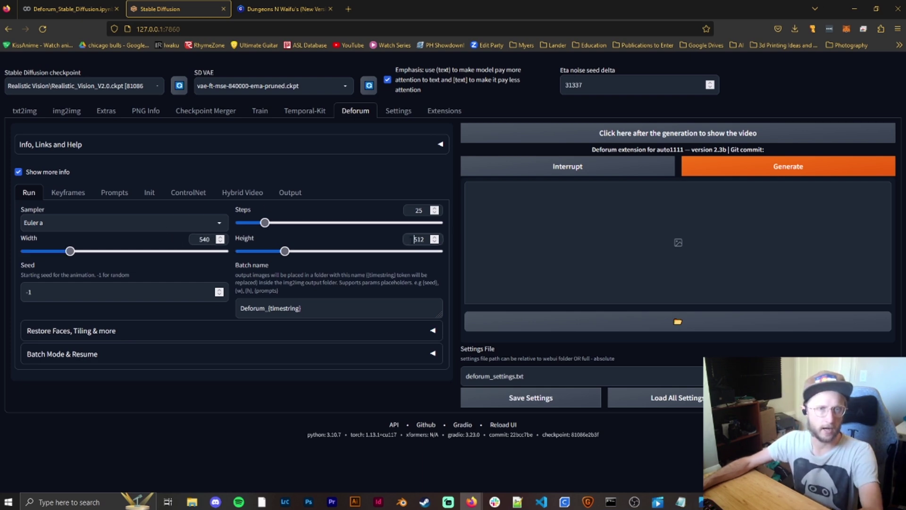
pyautogui.write('960')
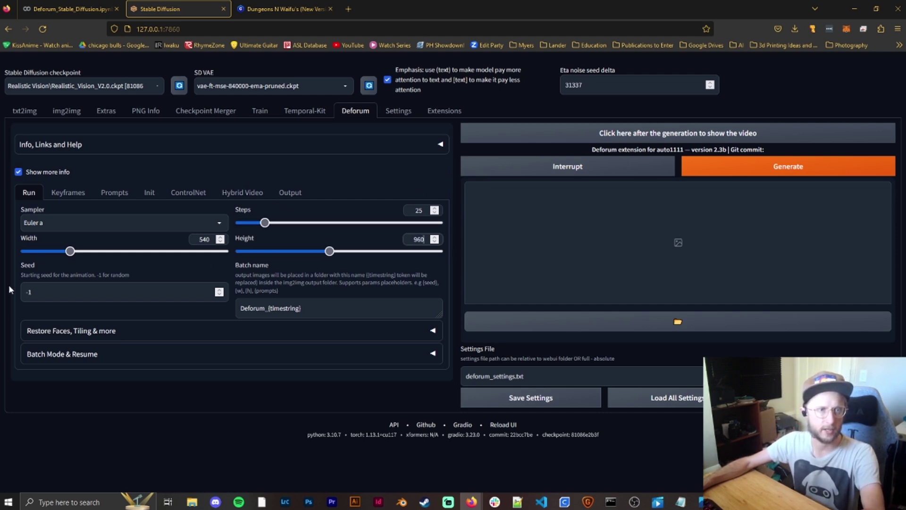
pyautogui.tripleClick(320, 303)
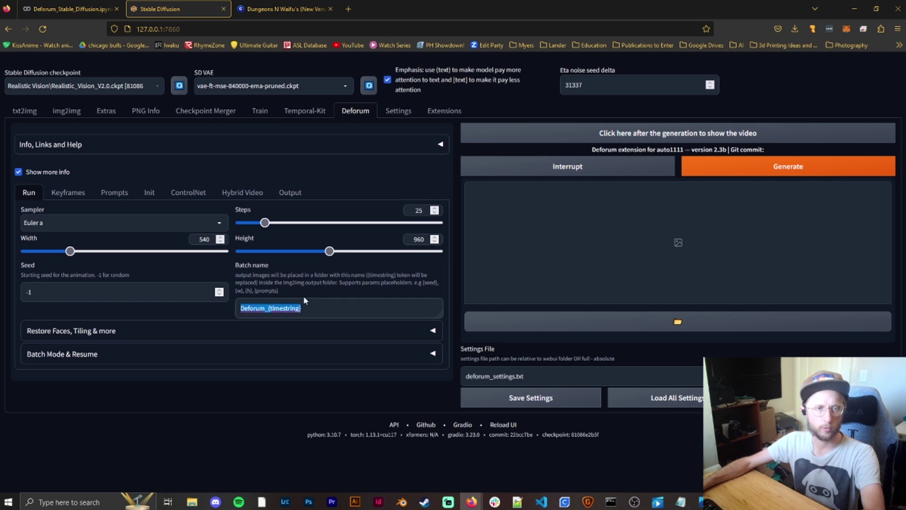
pyautogui.write('Tiktok trend')
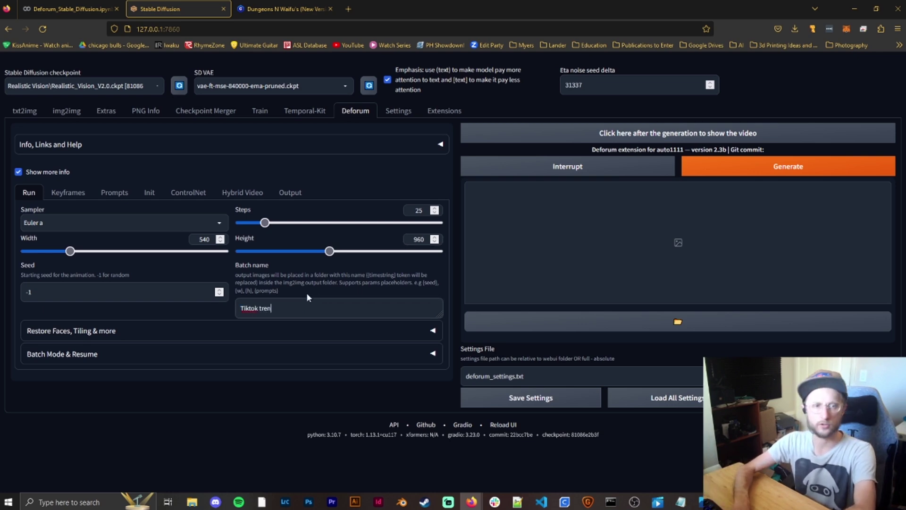
# - In Keyframes, select the 3D animation mode and set Max frames to 500
pyautogui.click(68, 192)
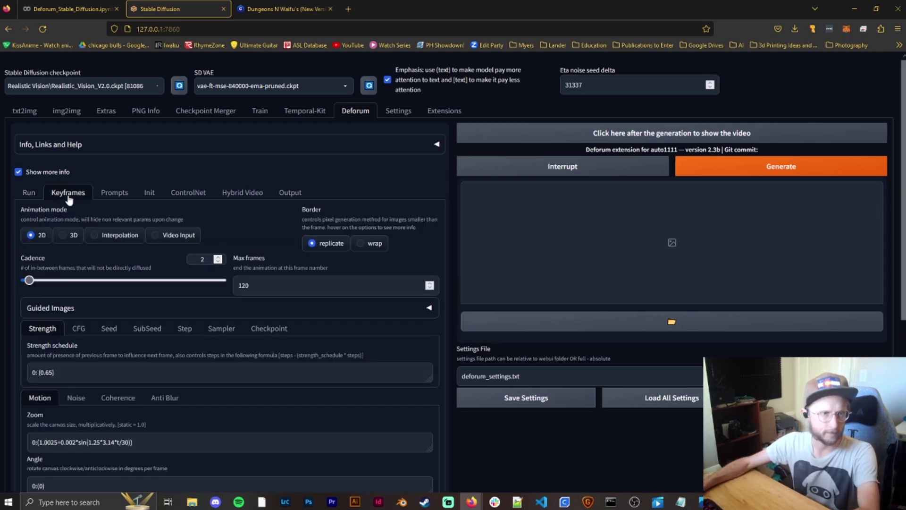
pyautogui.click(70, 235)
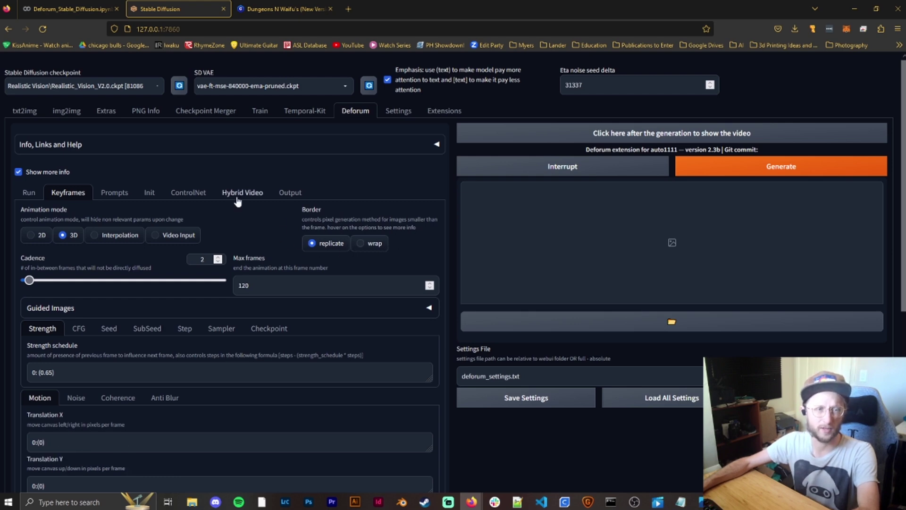
pyautogui.scroll(-1, 229, 214)
pyautogui.doubleClick(243, 236)
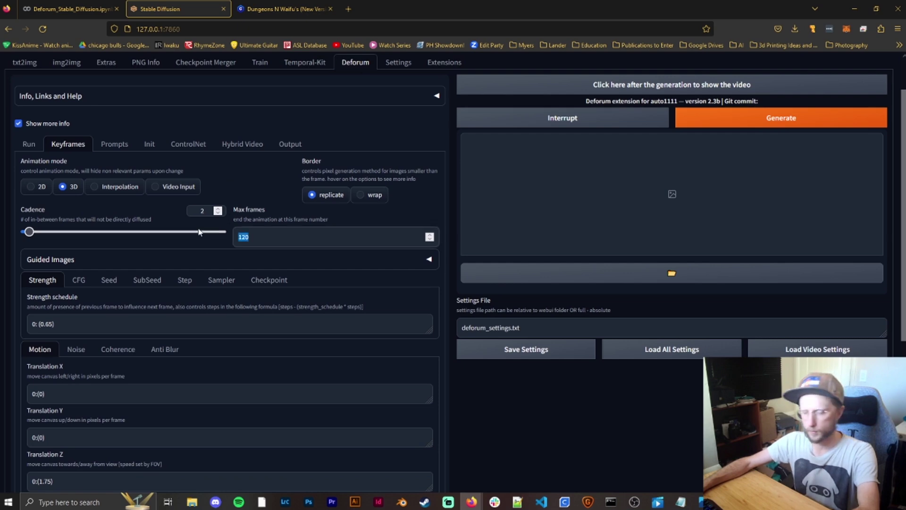
pyautogui.write('500')
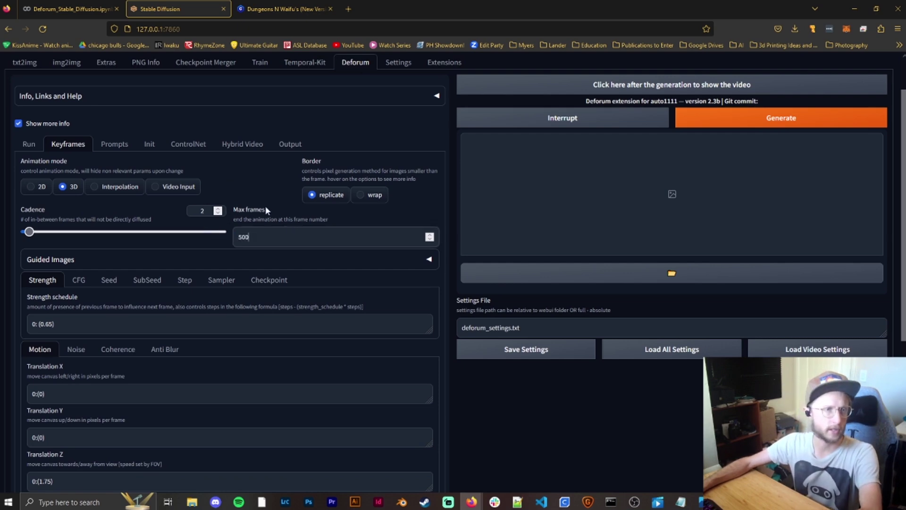
pyautogui.scroll(-3, 254, 185)
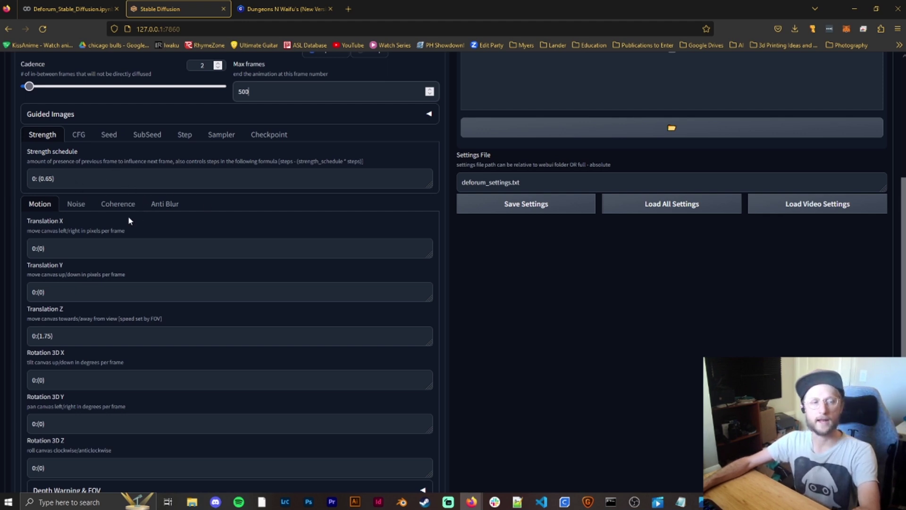
pyautogui.scroll(-1, 157, 230)
# - Paste new keyframe schedules into Translation X (to 800:(15)) and Translation Z (to 700:(15))
pyautogui.scroll(-1, 157, 229)
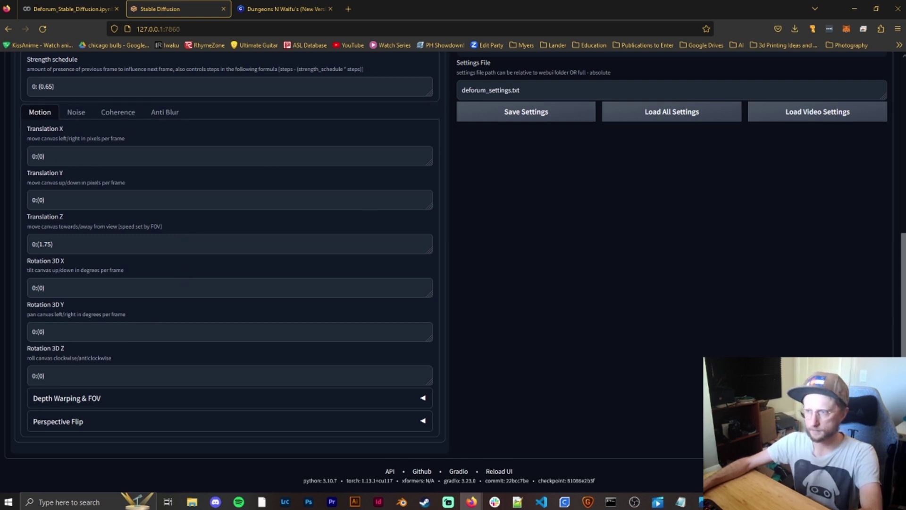
pyautogui.hotkey('alt', 'Tab')
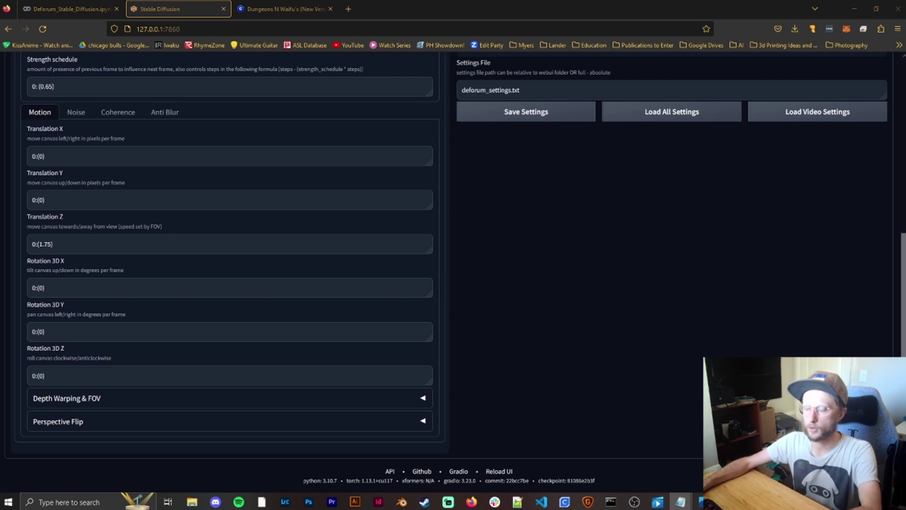
pyautogui.click(76, 154)
pyautogui.hotkey('ctrl', 'a')
pyautogui.write('0:(0), 30:(15), 210:(15), 300:(0), 500:(15), 700:(0), 800:(15)')
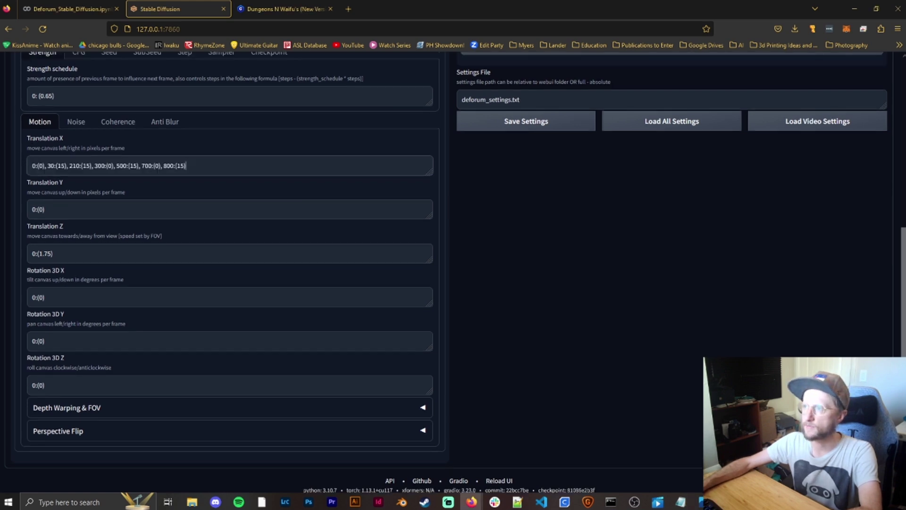
pyautogui.hotkey('alt', 'Tab')
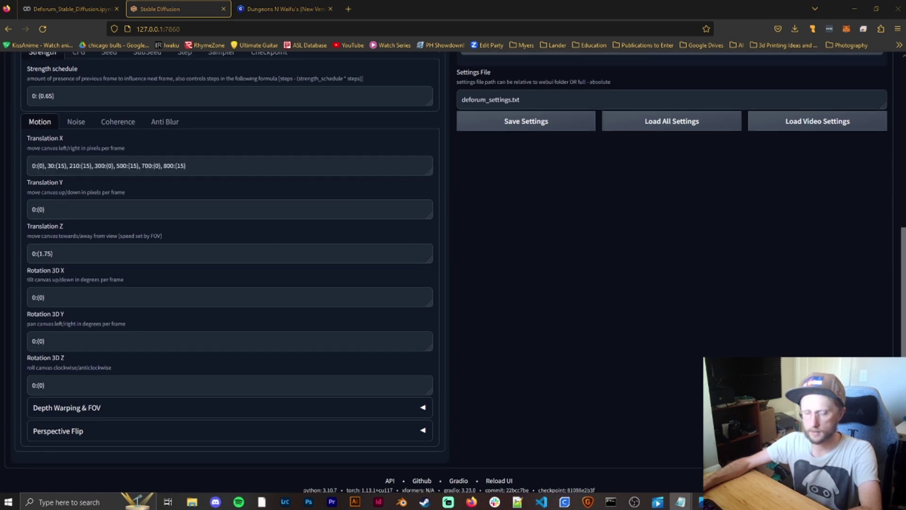
pyautogui.click(141, 254)
pyautogui.hotkey('ctrl', 'a')
pyautogui.write('0:(0), 30:(15), 210:(15), 300:(15), 400:(15), 500:(15), 600:(15), 700: (15)')
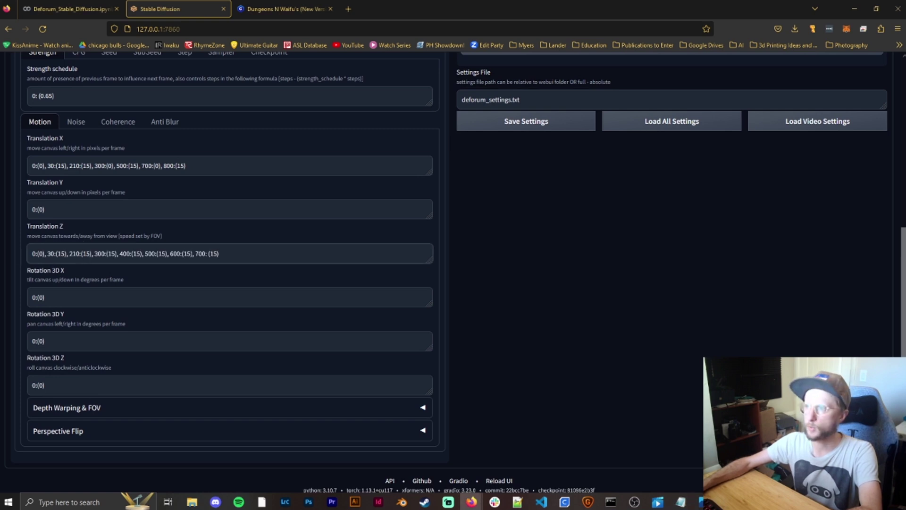
# - Paste the Rotation 3D Y schedule ending 750:(0) and expand Depth Warping & FOV
pyautogui.hotkey('alt', 'Tab')
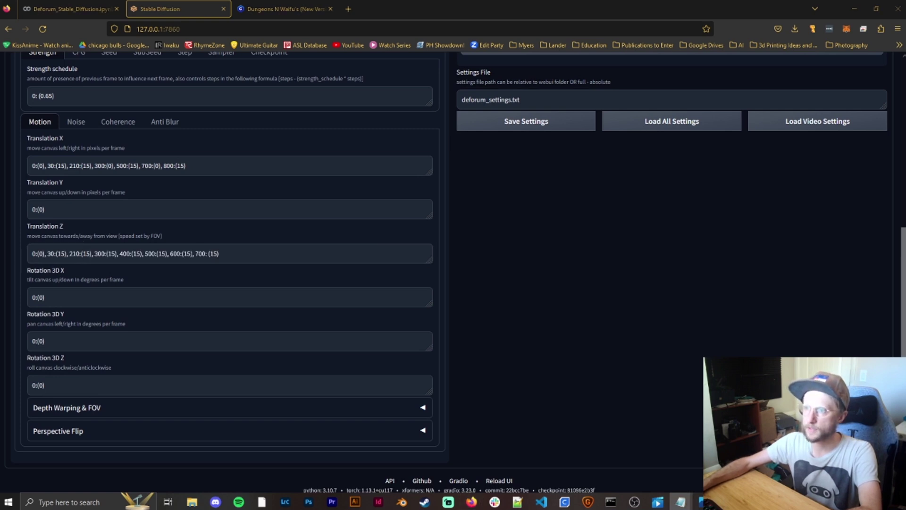
pyautogui.click(62, 340)
pyautogui.hotkey('ctrl', 'a')
pyautogui.write('0:(0), 30:(-3.5), 90:(-2.5), 180:(0.5), 300:(-2), 420:(0), 540:(2), 660:(.5), 750:(0)')
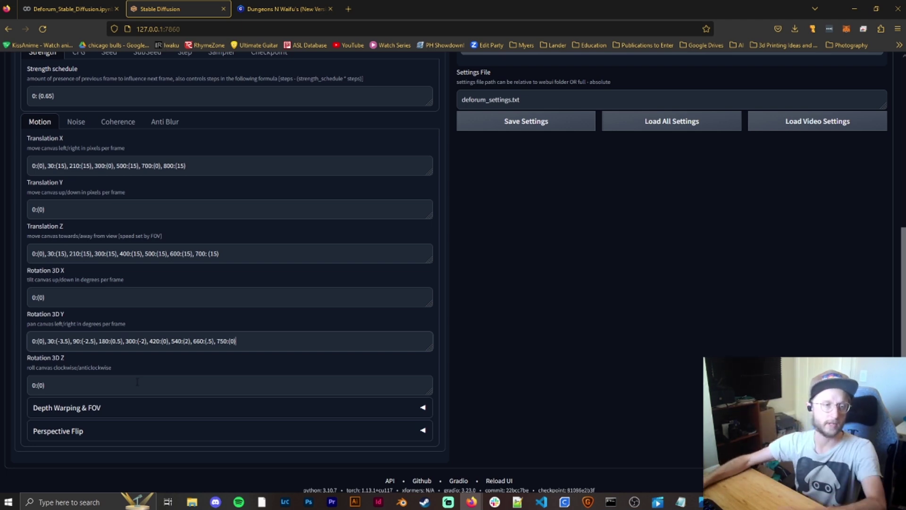
pyautogui.click(162, 408)
# - In the Field Of View settings, change the FOV schedule from 0:(70) to 0:(120)
pyautogui.scroll(-3, 185, 338)
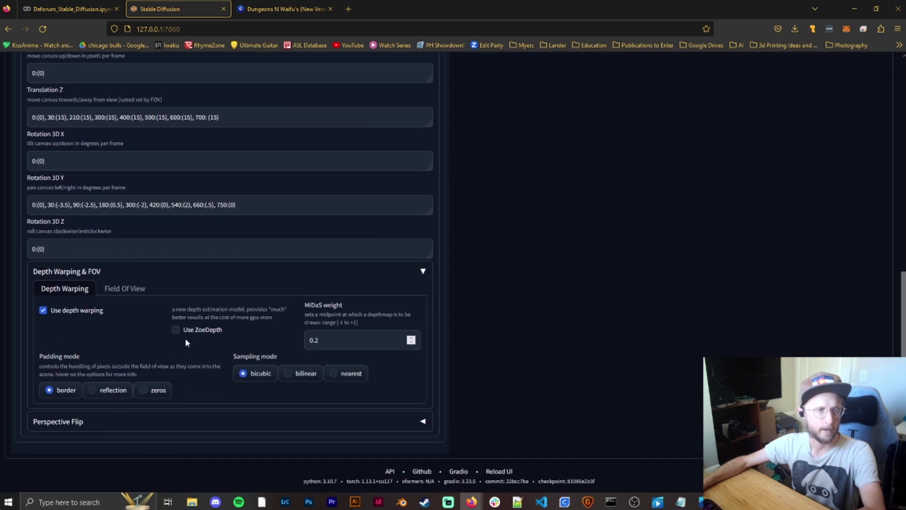
pyautogui.click(125, 289)
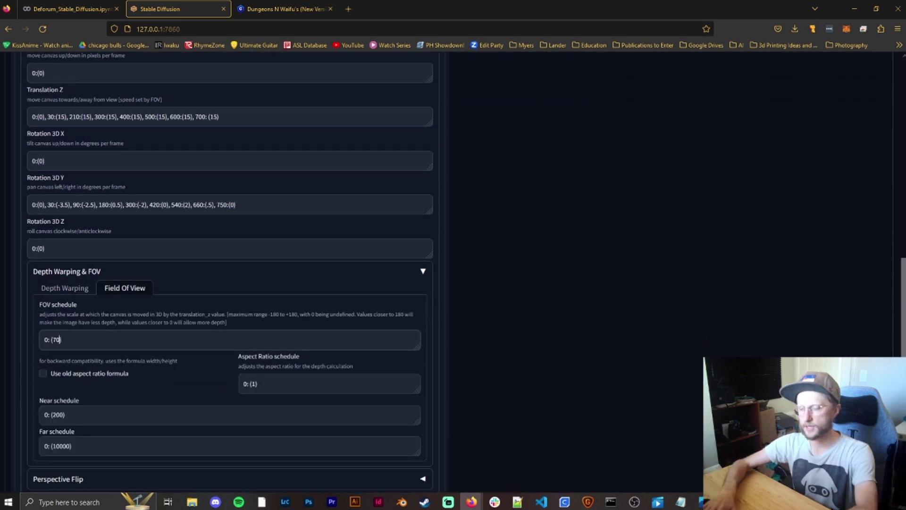
pyautogui.press('BackSpace')
pyautogui.press('BackSpace')
pyautogui.press('BackSpace')
pyautogui.write('120)')
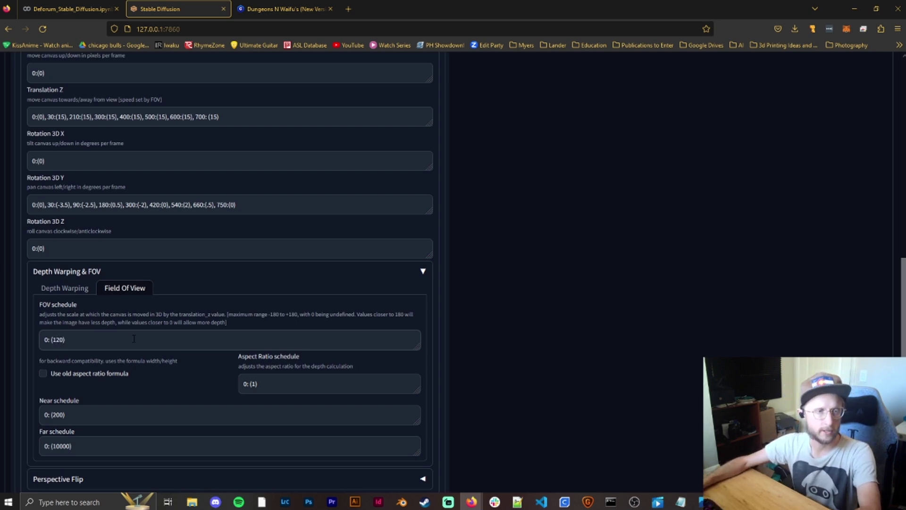
pyautogui.scroll(10, 154, 332)
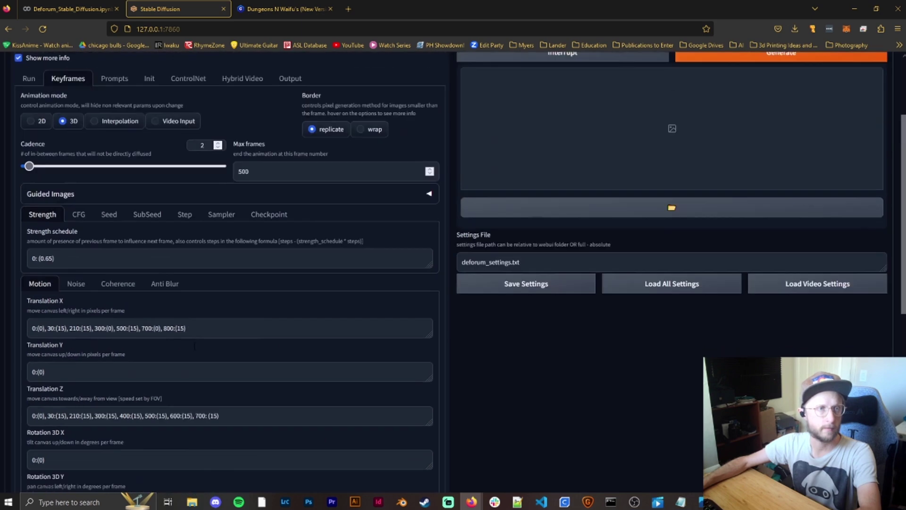
pyautogui.scroll(-1, 199, 343)
pyautogui.scroll(1, 202, 343)
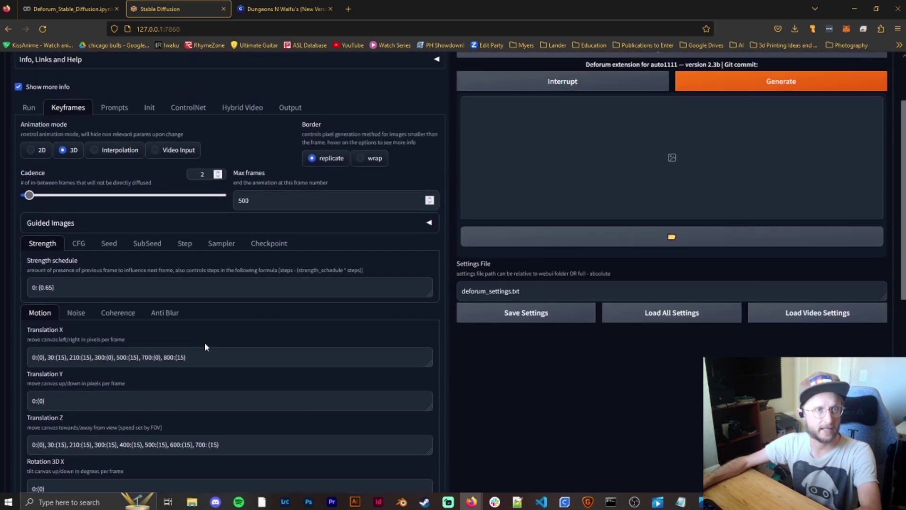
# - Replace the animation prompts with the astronaut prompts keyed at frames 0, 100, 200, 300, 400
pyautogui.click(131, 109)
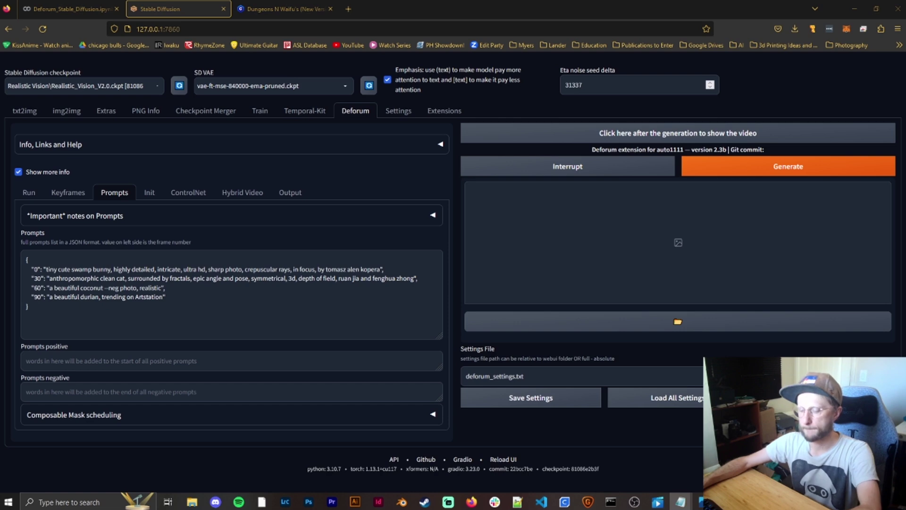
pyautogui.hotkey('ctrl', 'a')
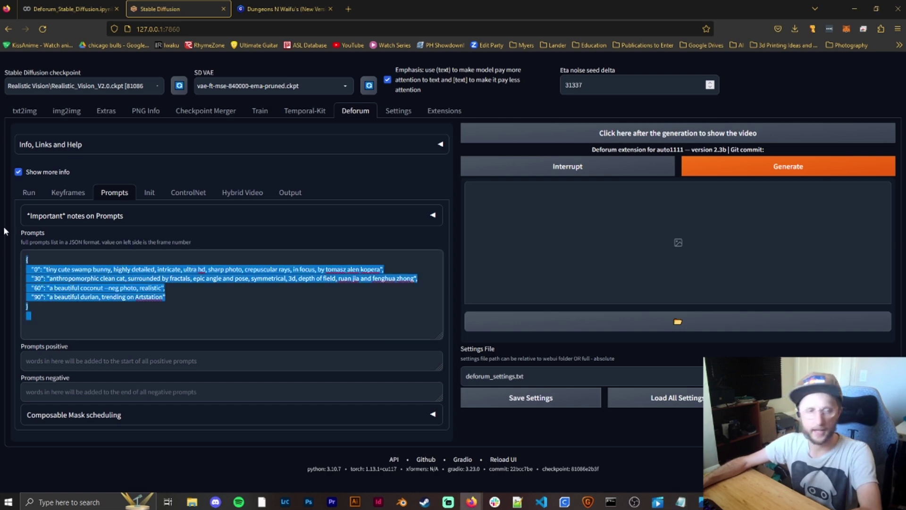
pyautogui.hotkey('ctrl', 'v')
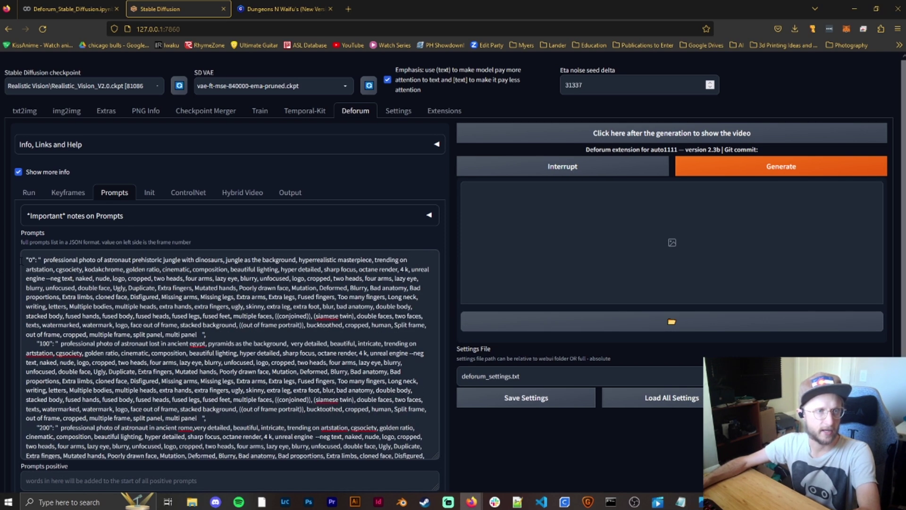
# - Fix the prompt JSON braces by adding lines before the first and after the last prompt
pyautogui.click(27, 259)
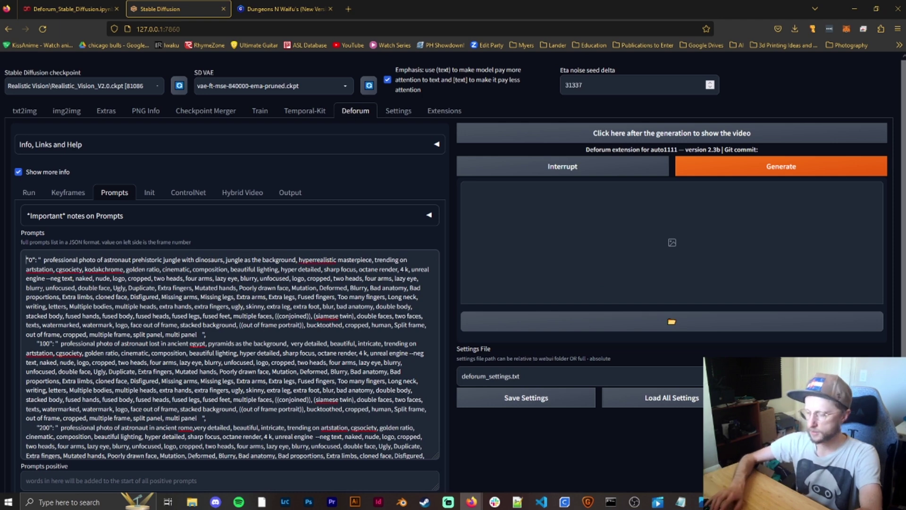
pyautogui.press('Return')
pyautogui.press('Up')
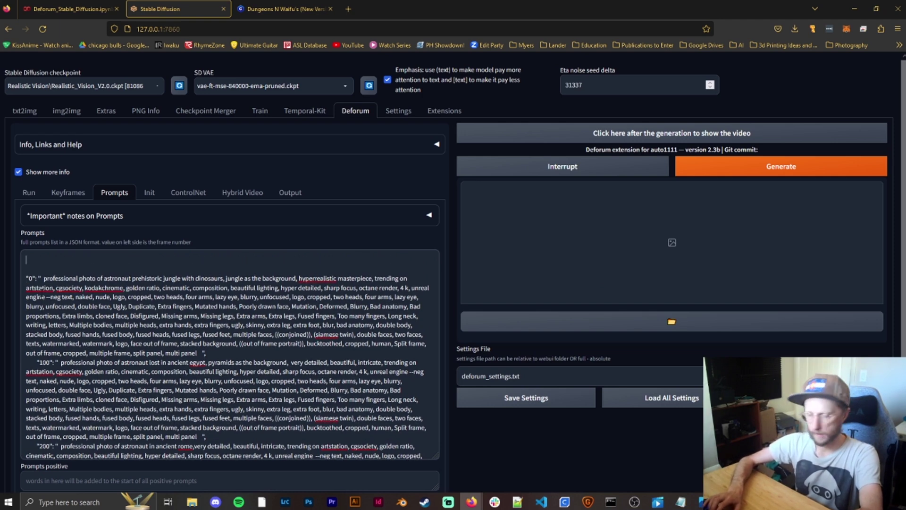
pyautogui.scroll(-10, 73, 448)
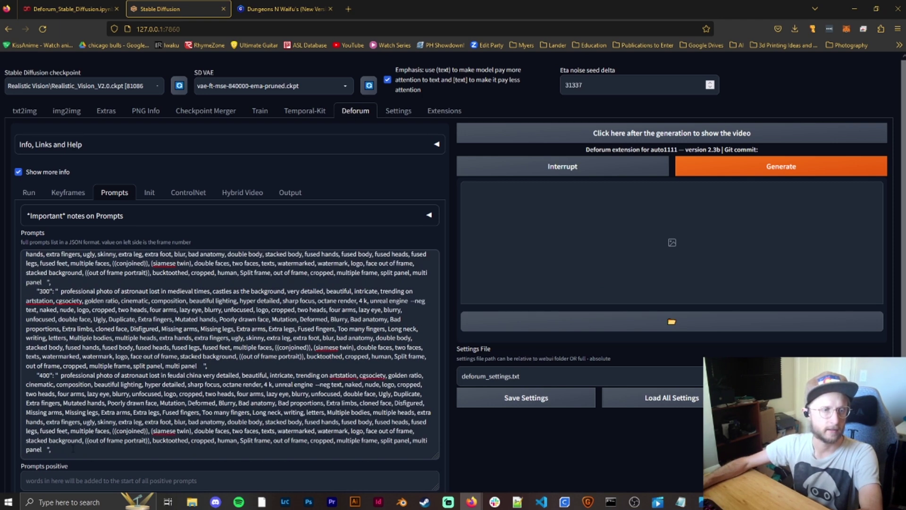
pyautogui.click(72, 448)
pyautogui.press('Return')
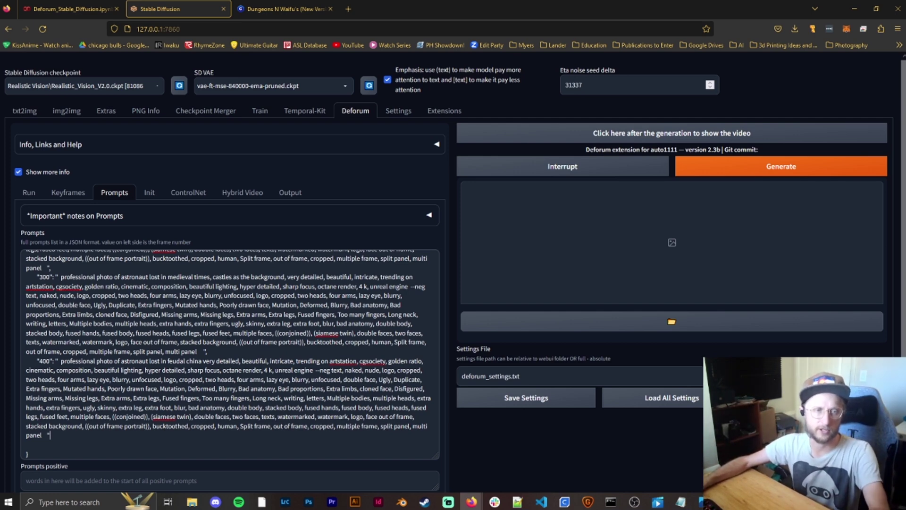
pyautogui.scroll(2, 229, 354)
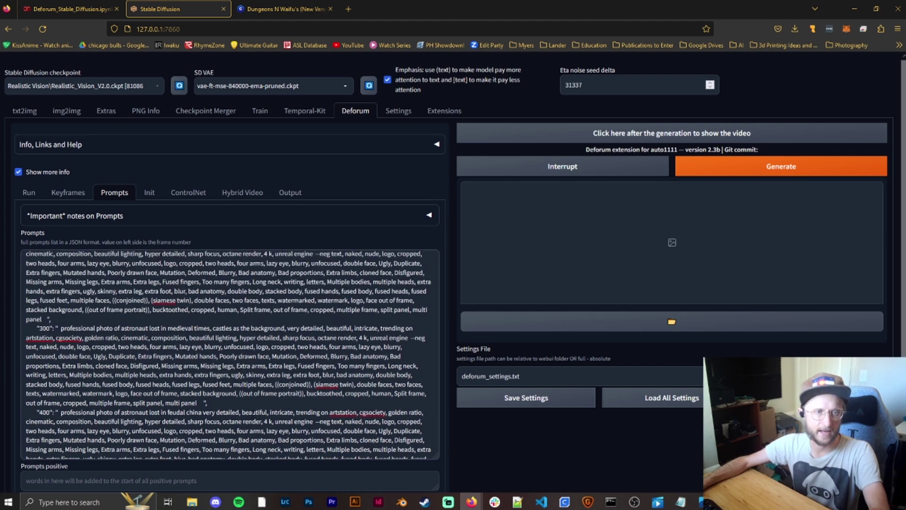
pyautogui.scroll(-2, 236, 401)
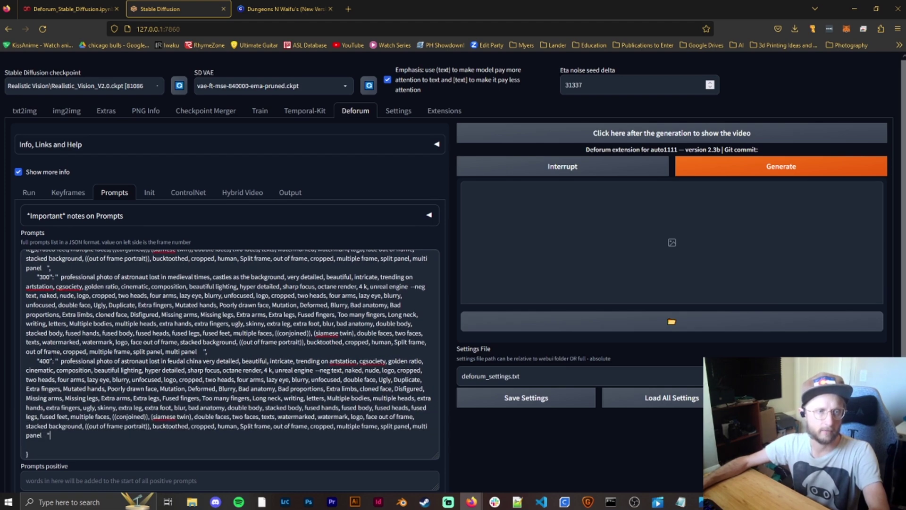
pyautogui.scroll(10, 228, 354)
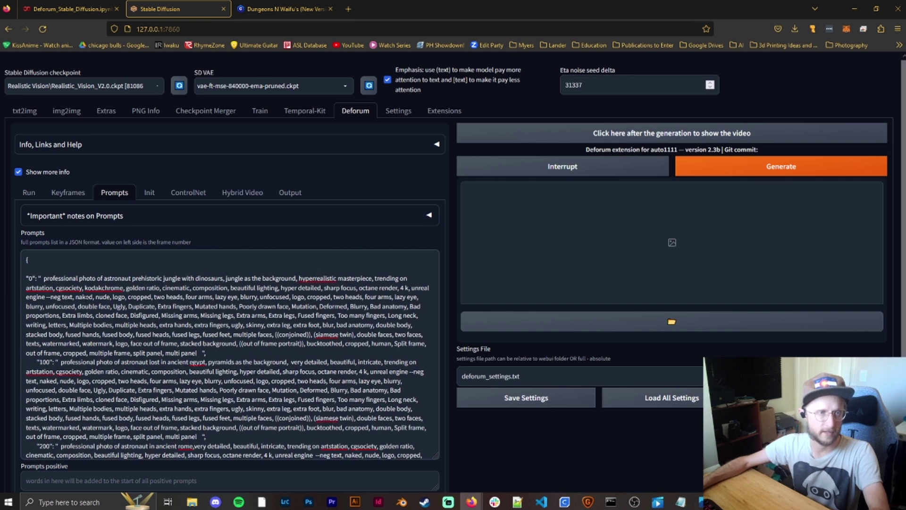
pyautogui.click(150, 193)
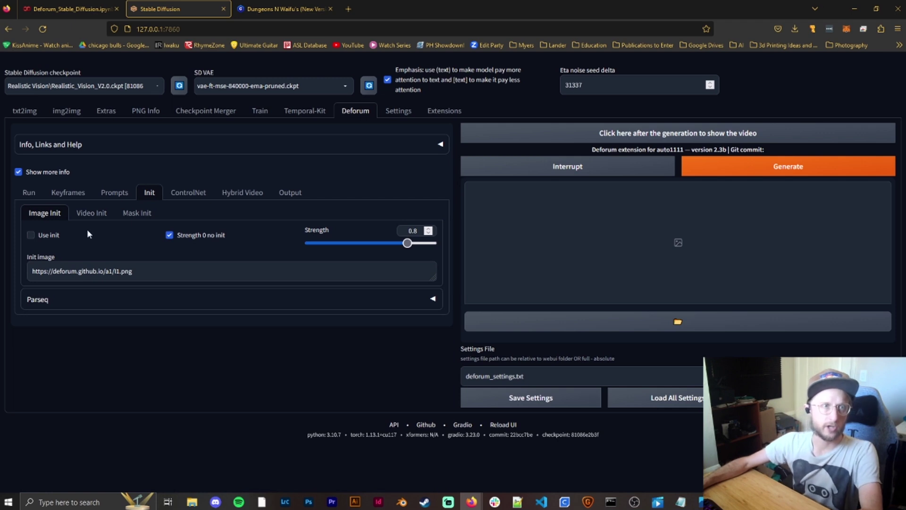
# - Switch on Use init and open a new empty Firefox tab
pyautogui.click(54, 240)
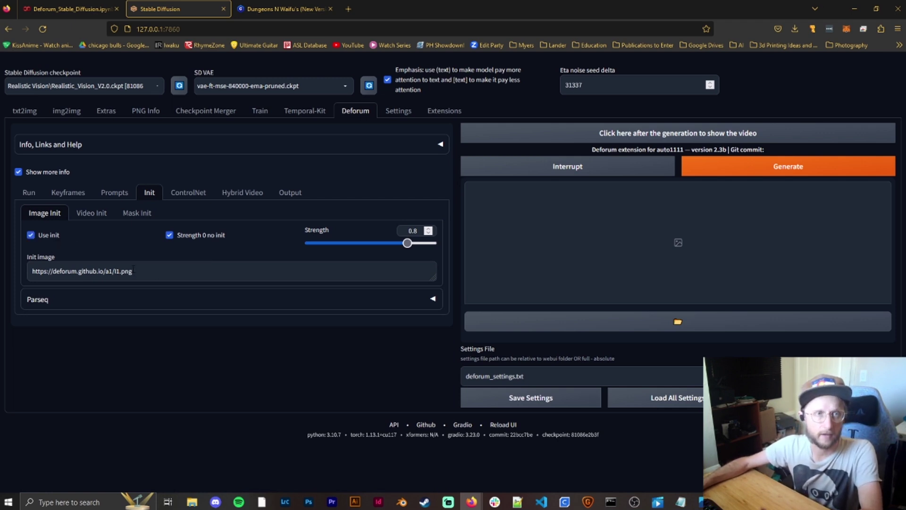
pyautogui.click(348, 8)
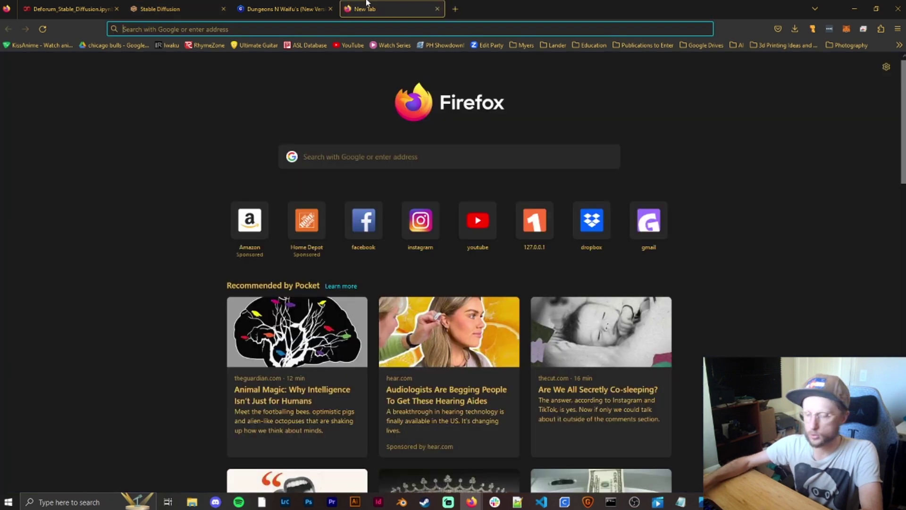
# - On imgur.com, copy the direct image link of the baseball post from the account's Posts
pyautogui.write('imgur')
pyautogui.press('Return')
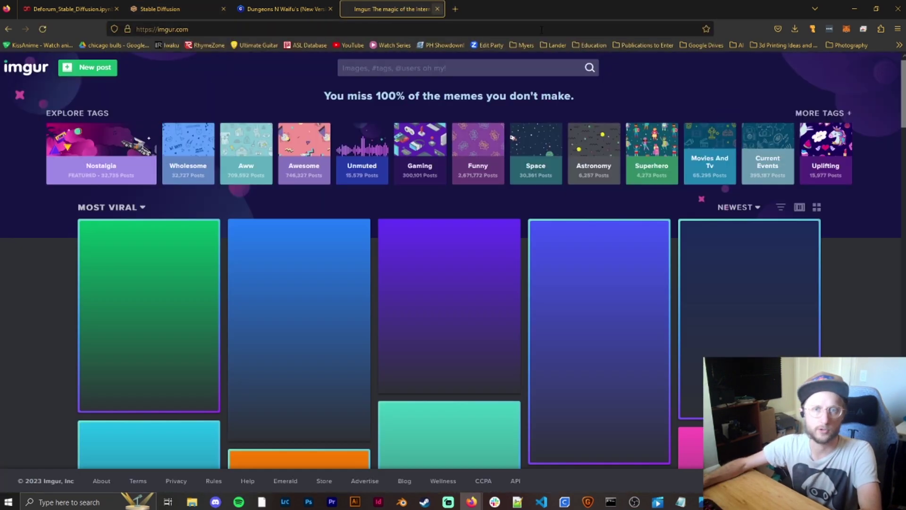
pyautogui.moveTo(835, 70)
pyautogui.click(844, 96)
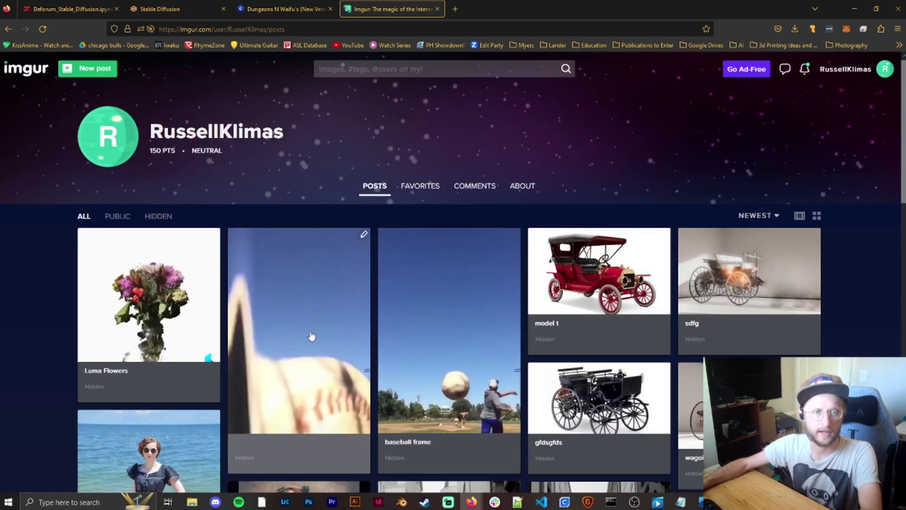
pyautogui.click(312, 336)
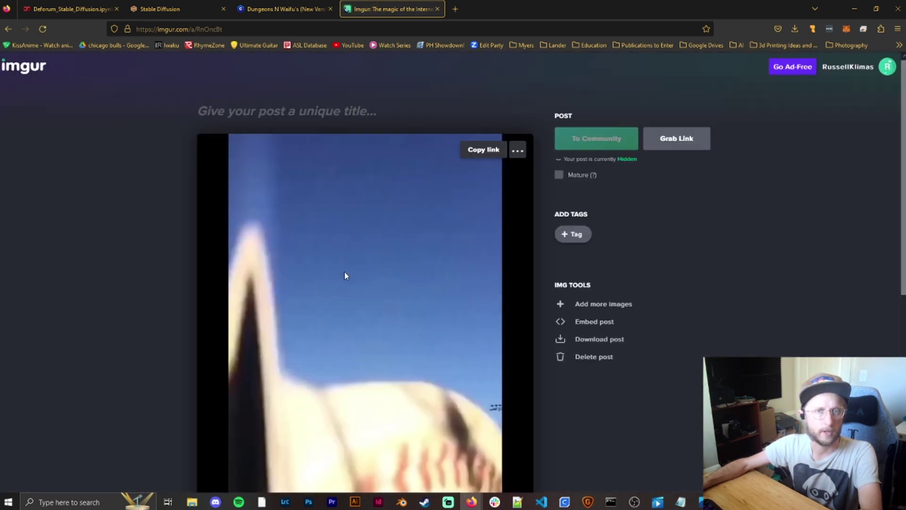
pyautogui.rightClick(373, 163)
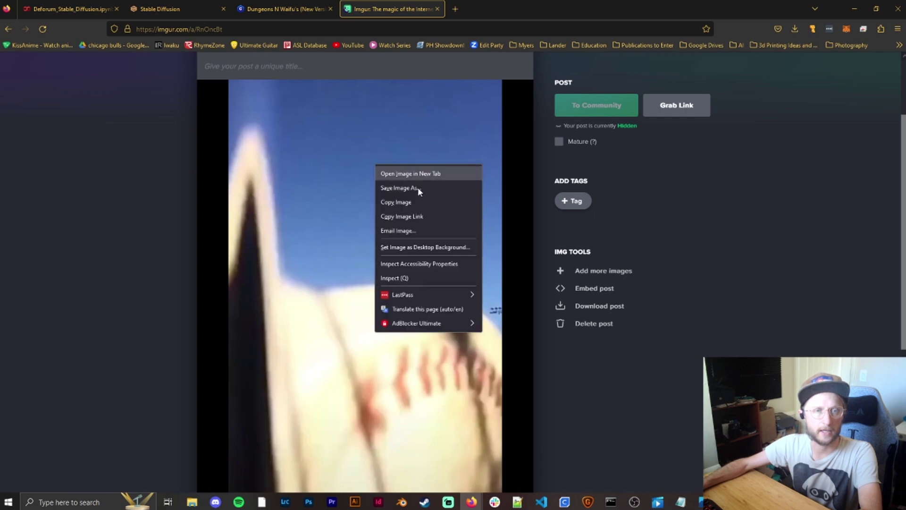
pyautogui.click(422, 217)
pyautogui.scroll(2, 359, 208)
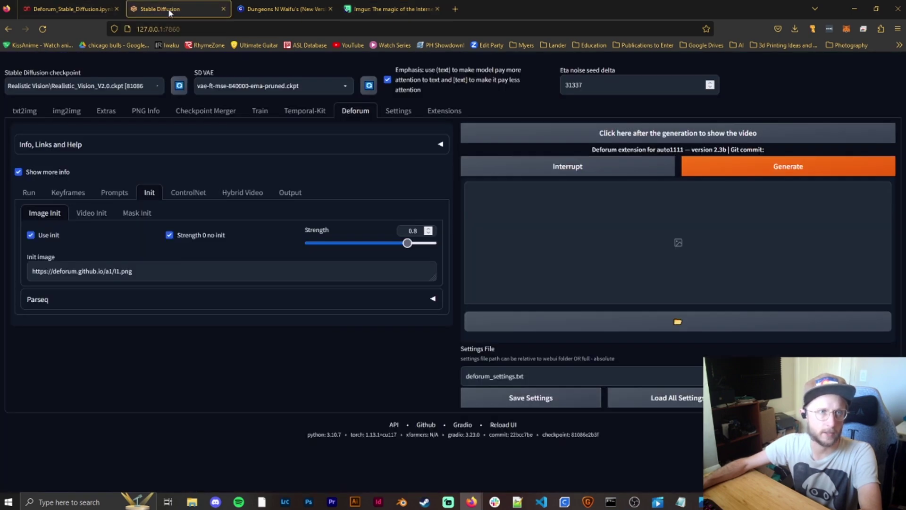
pyautogui.moveTo(135, 271); pyautogui.dragTo(10, 263)
pyautogui.write('https://i.imgur.com/VFNA8Ix.png')
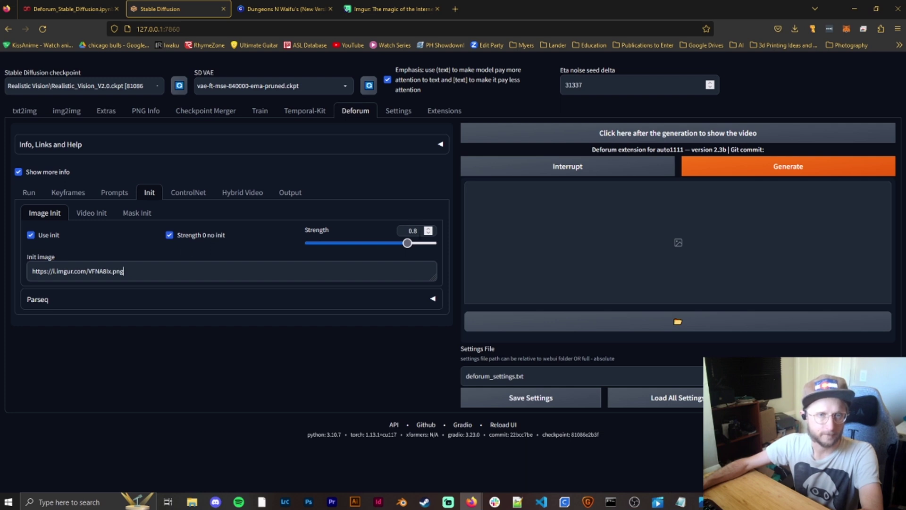
pyautogui.click(419, 243)
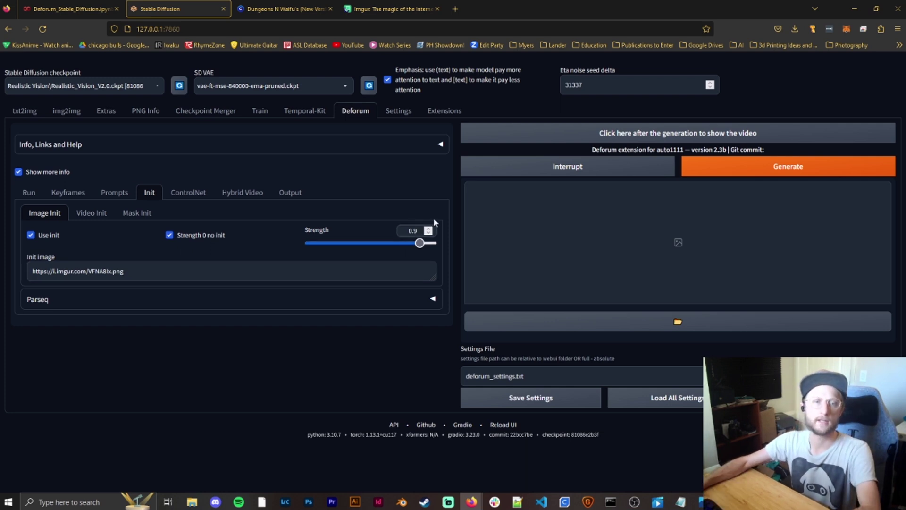